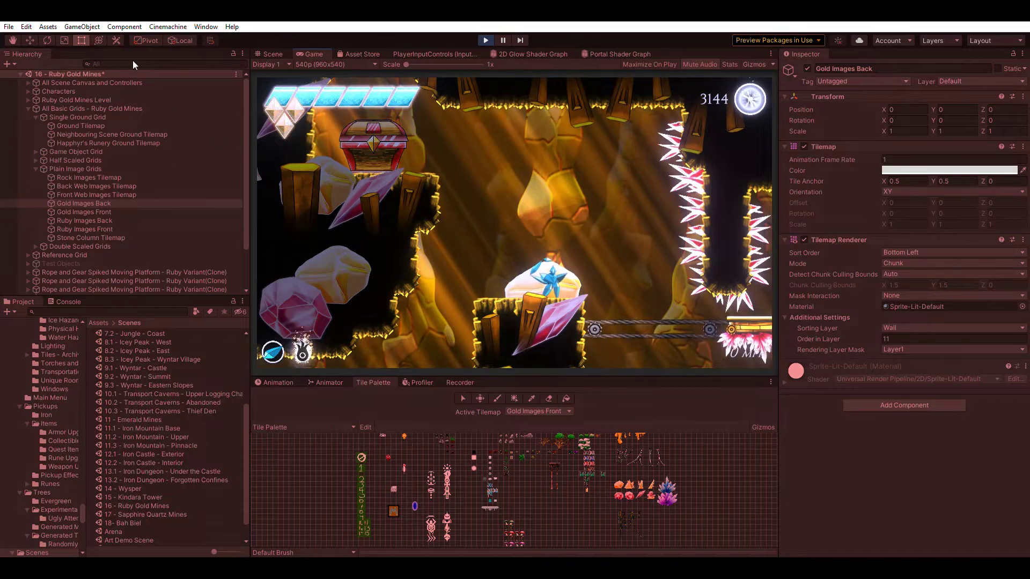
# - Exit Play mode and create an empty GameObject named 'God Rays'
pyautogui.hotkey('ctrl', 'p')
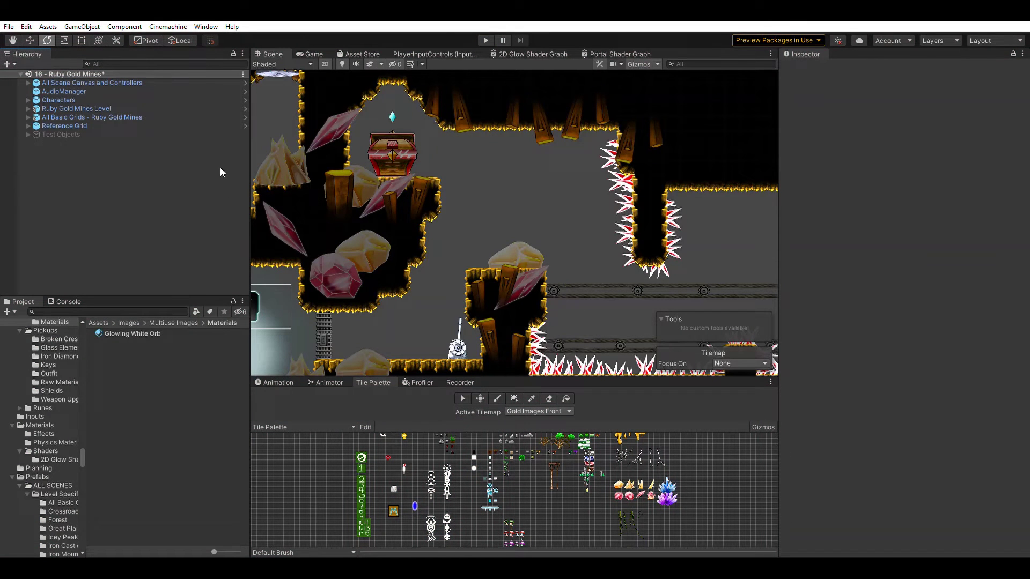
pyautogui.scroll(3, 467, 192)
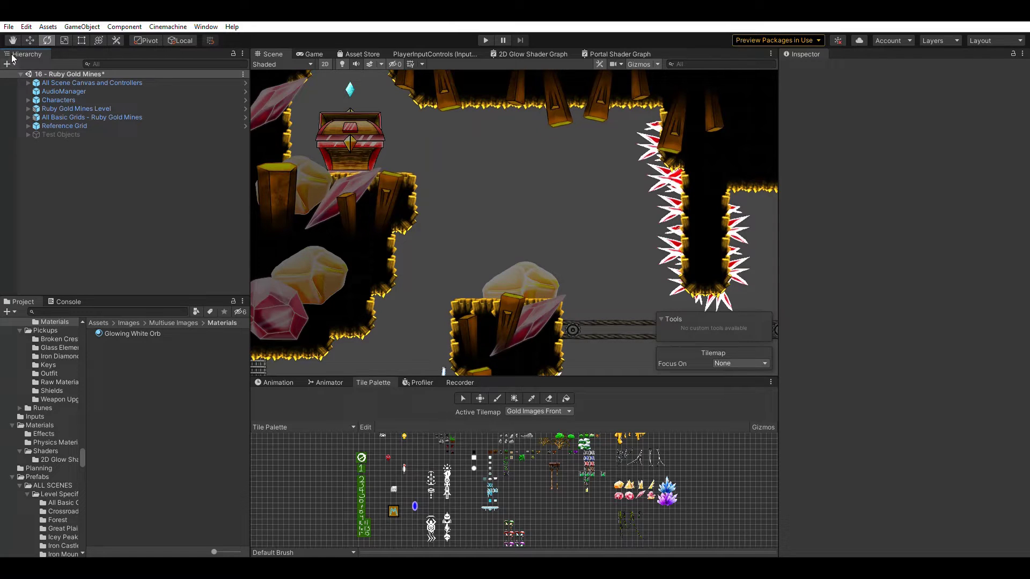
pyautogui.hotkey('ctrl', 'shift', 'n')
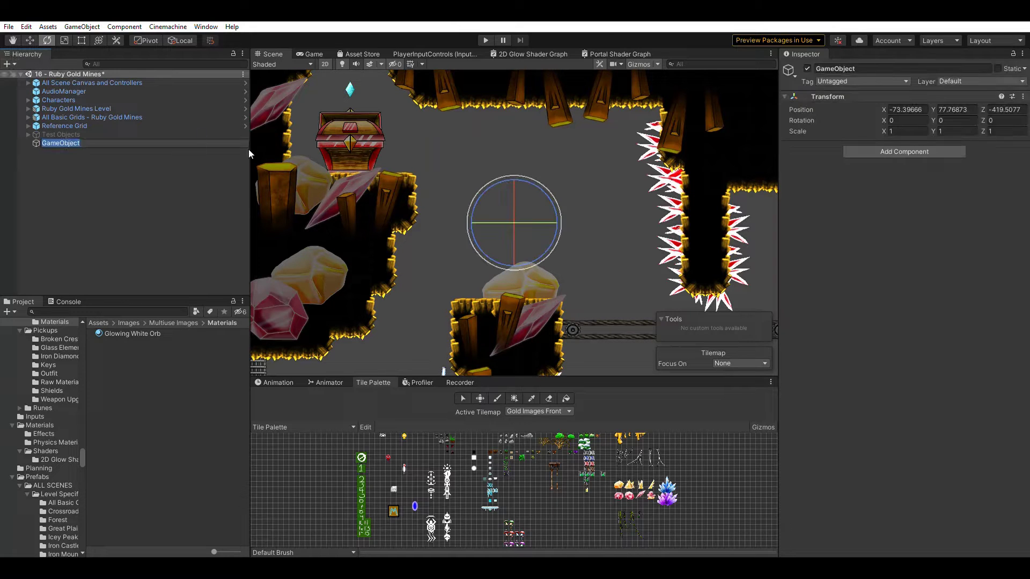
pyautogui.click(869, 69)
pyautogui.write('God Rays')
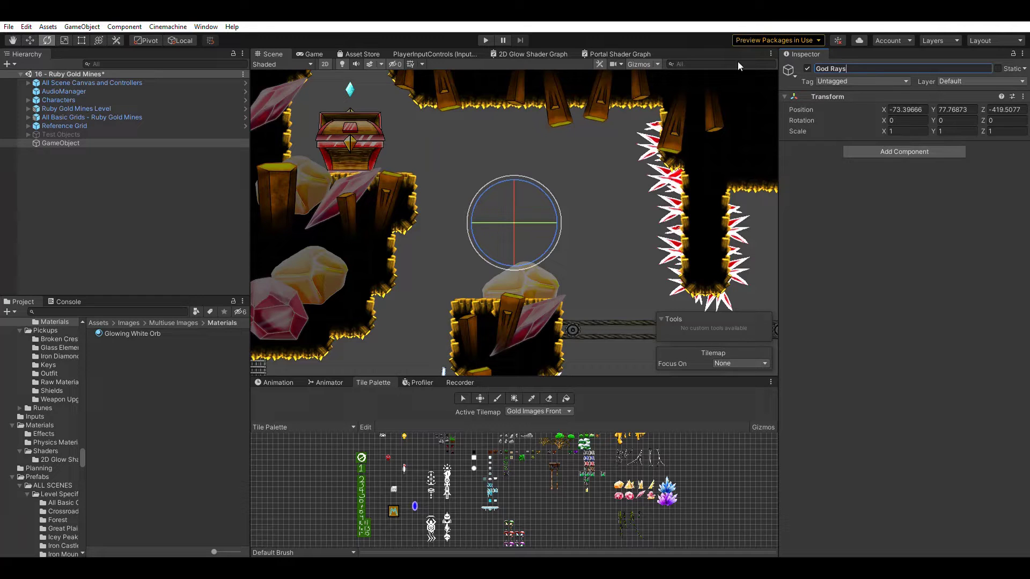
pyautogui.press('Return')
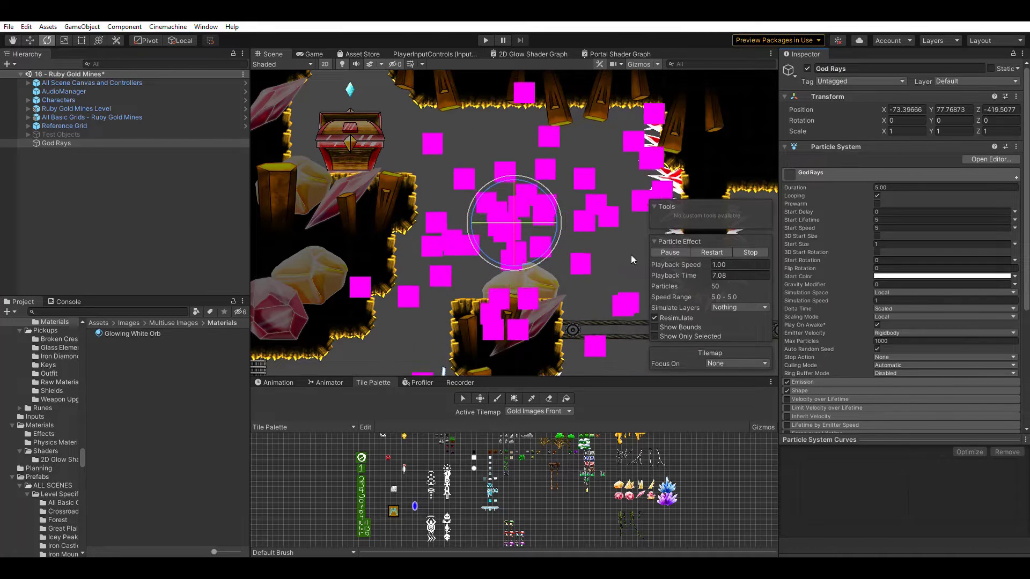
# - Set God Rays' Position Z to 0 and expand the Renderer module to its Material field
pyautogui.click(1000, 110)
pyautogui.write('0')
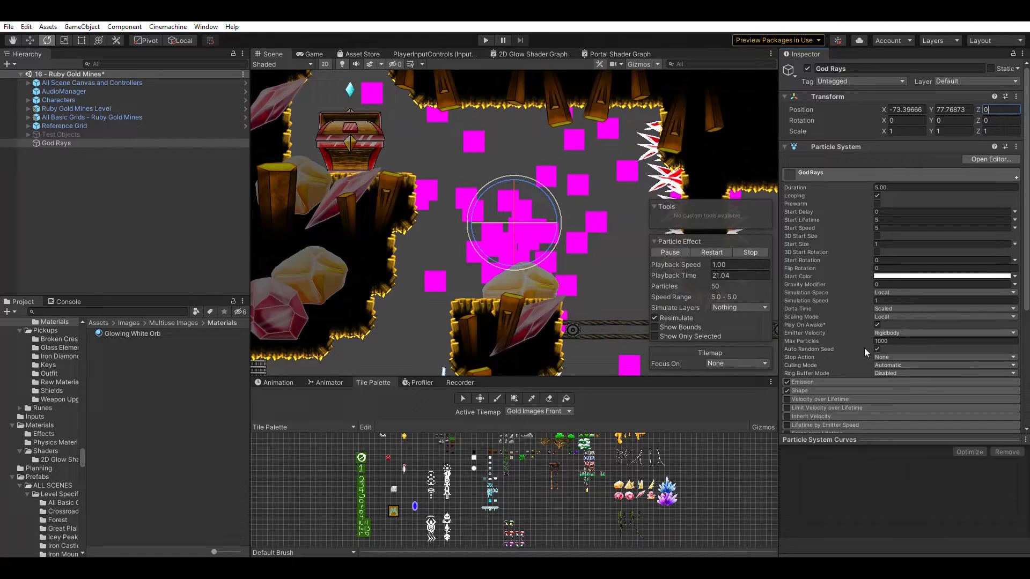
pyautogui.scroll(-5, 843, 351)
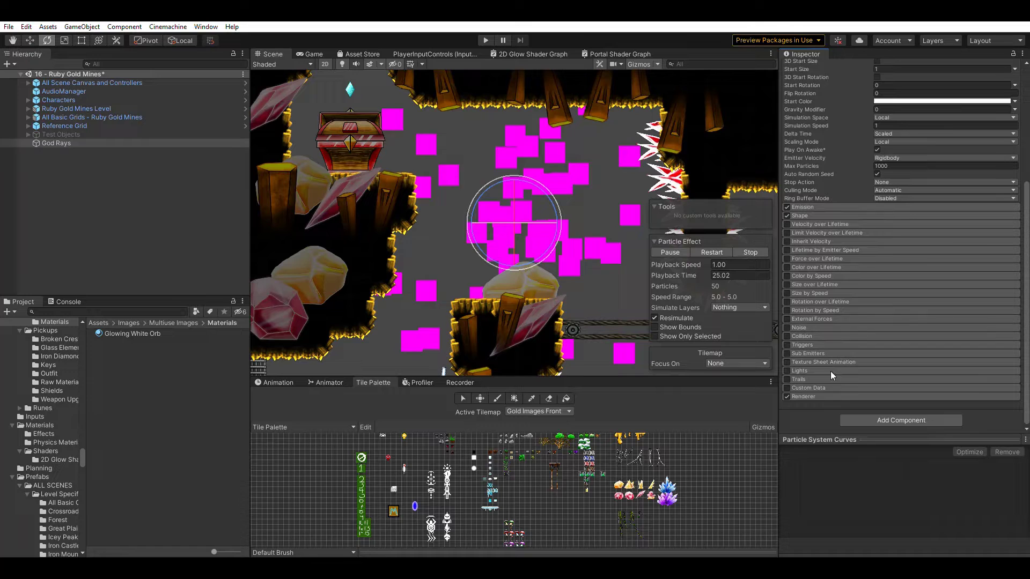
pyautogui.click(821, 396)
pyautogui.scroll(-5, 864, 381)
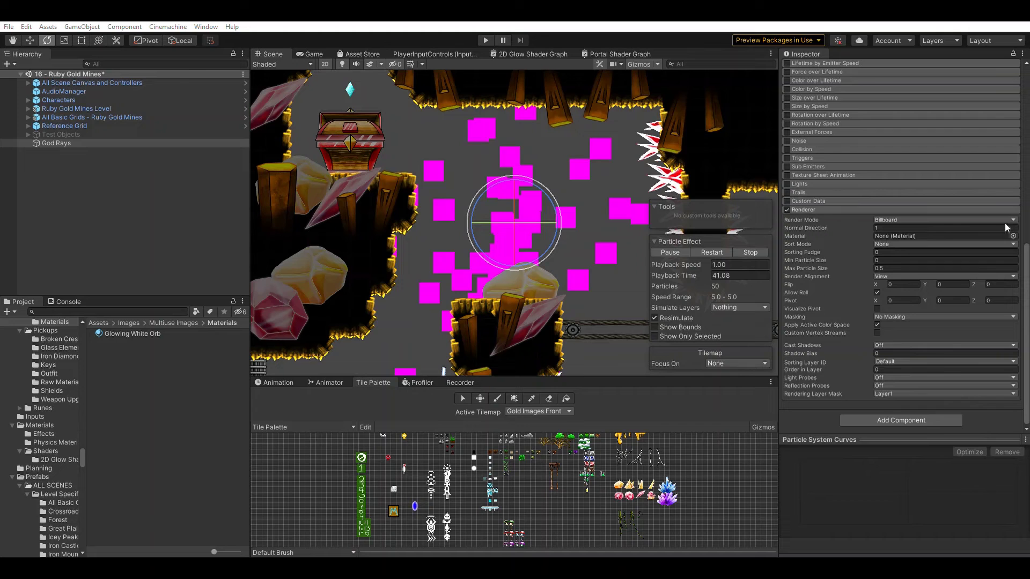
pyautogui.press('Tab')
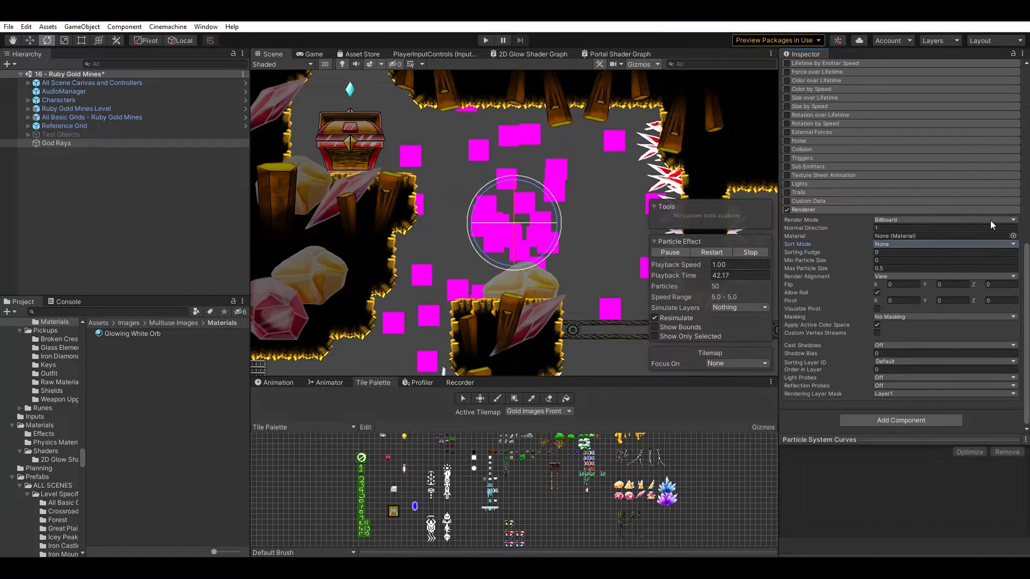
pyautogui.hotkey('shift', 'Tab')
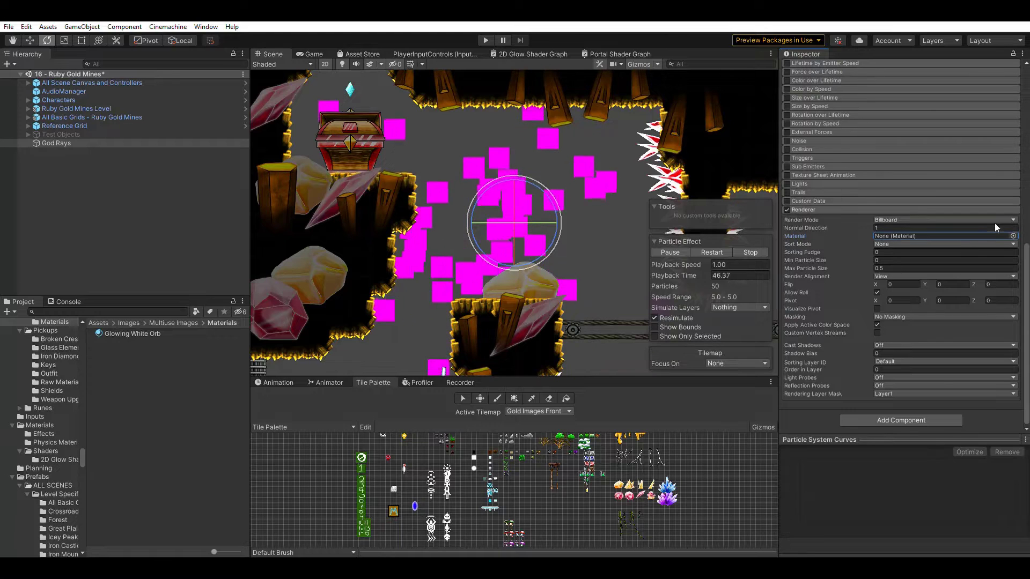
pyautogui.press('Escape')
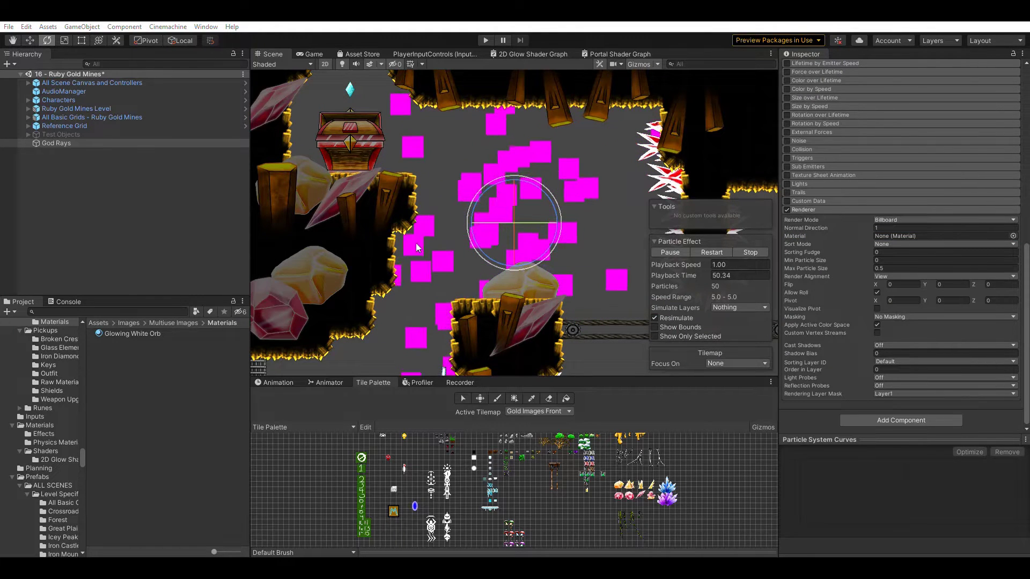
# - Assign the Glowing White Orb material to the Renderer's Material slot and review its settings
pyautogui.moveTo(418, 247); pyautogui.dragTo(511, 276)
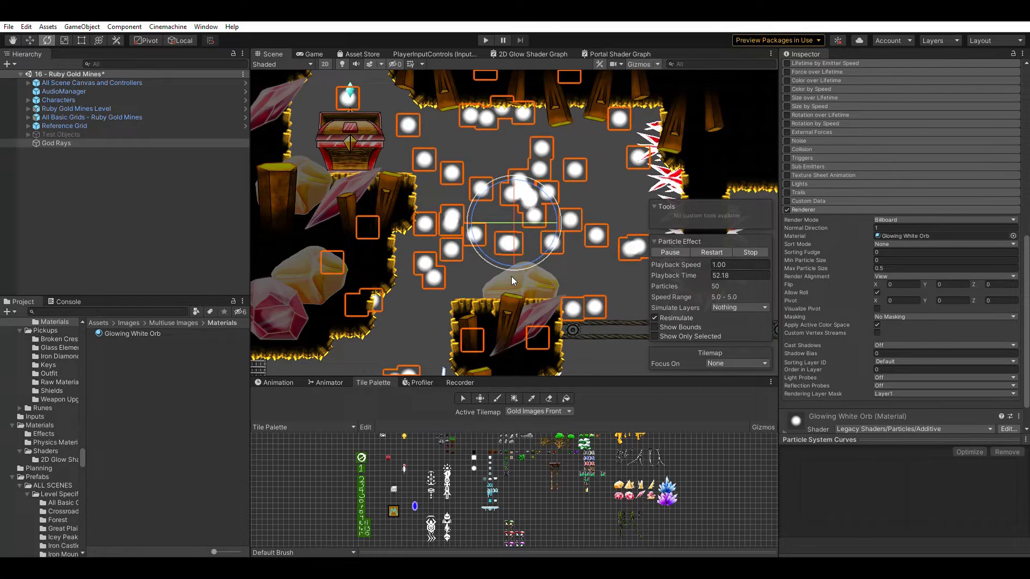
pyautogui.click(910, 236)
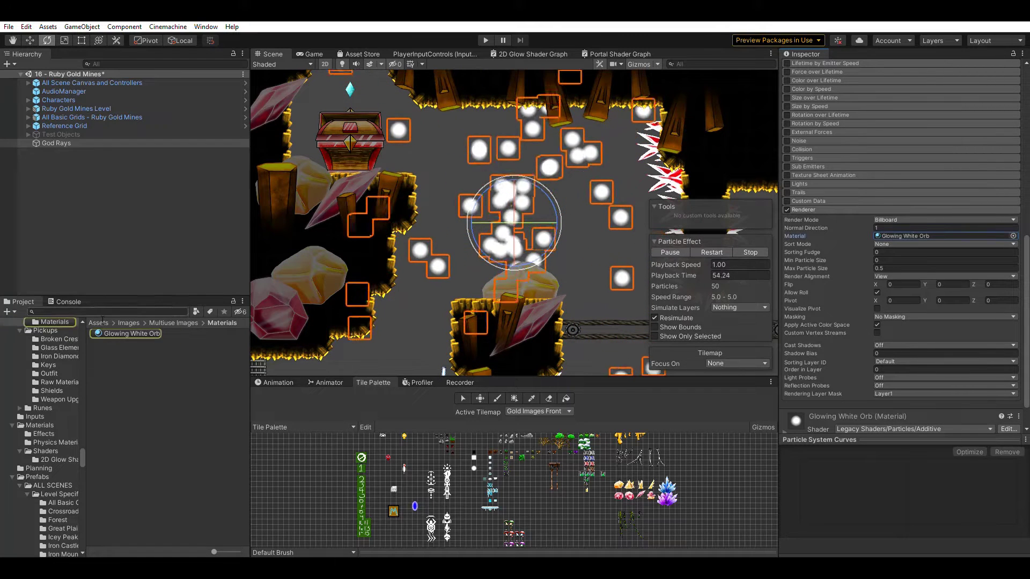
pyautogui.click(129, 334)
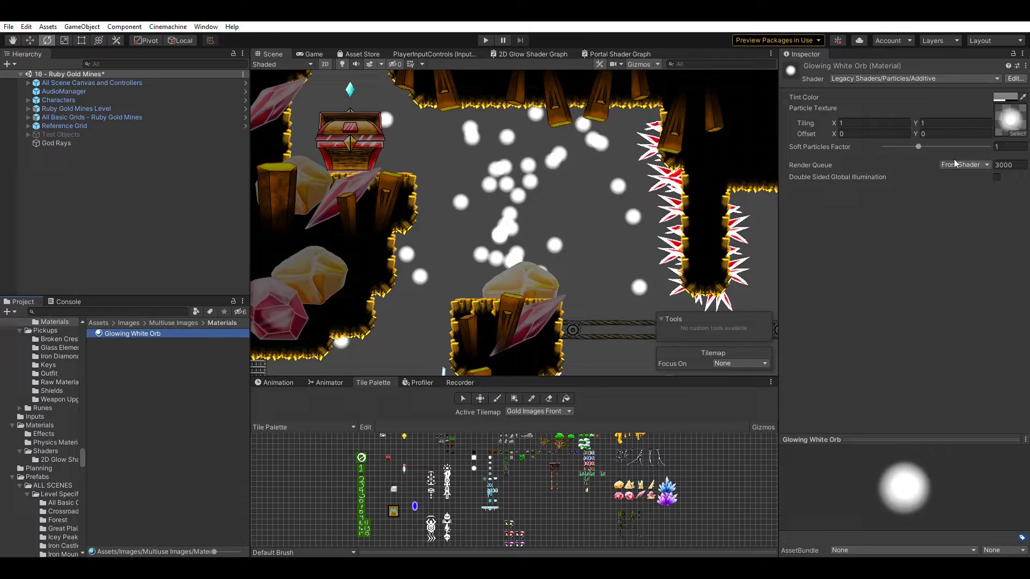
pyautogui.click(54, 142)
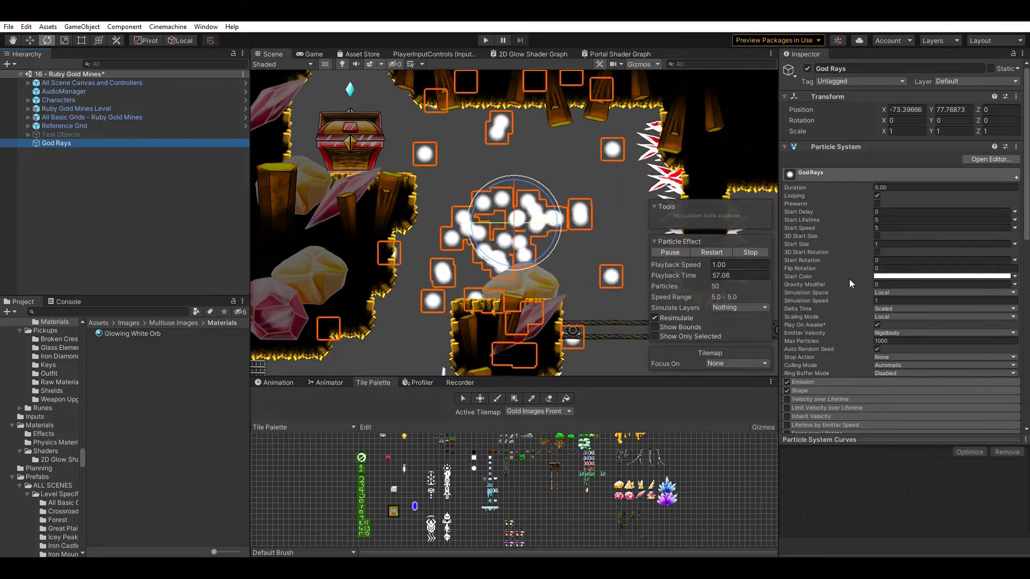
# - Change the emitter Shape from Cone to Rectangle and reset its 90° tilt to 0
pyautogui.scroll(-6, 849, 279)
pyautogui.click(808, 183)
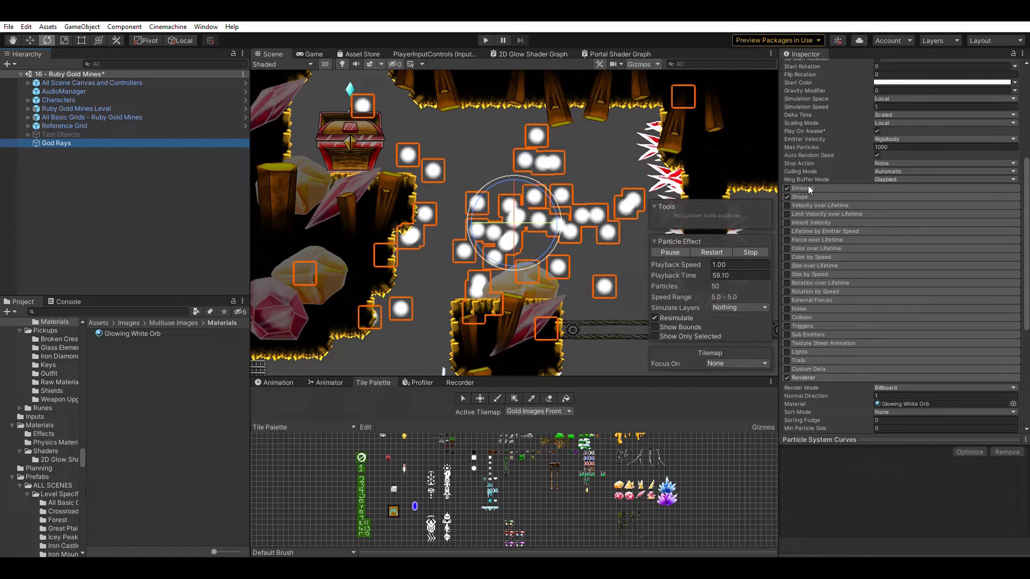
pyautogui.click(805, 196)
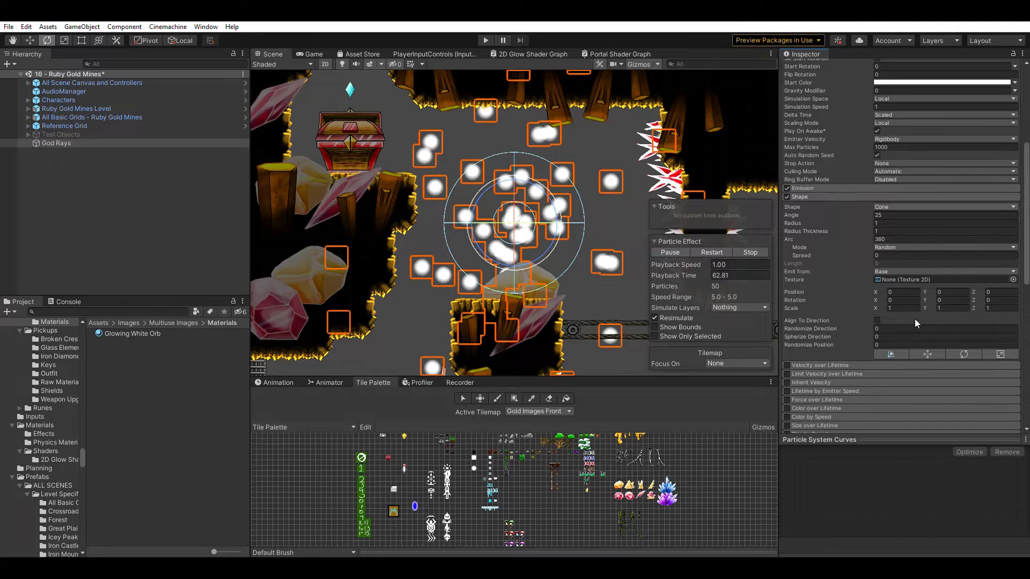
pyautogui.click(944, 206)
pyautogui.click(910, 345)
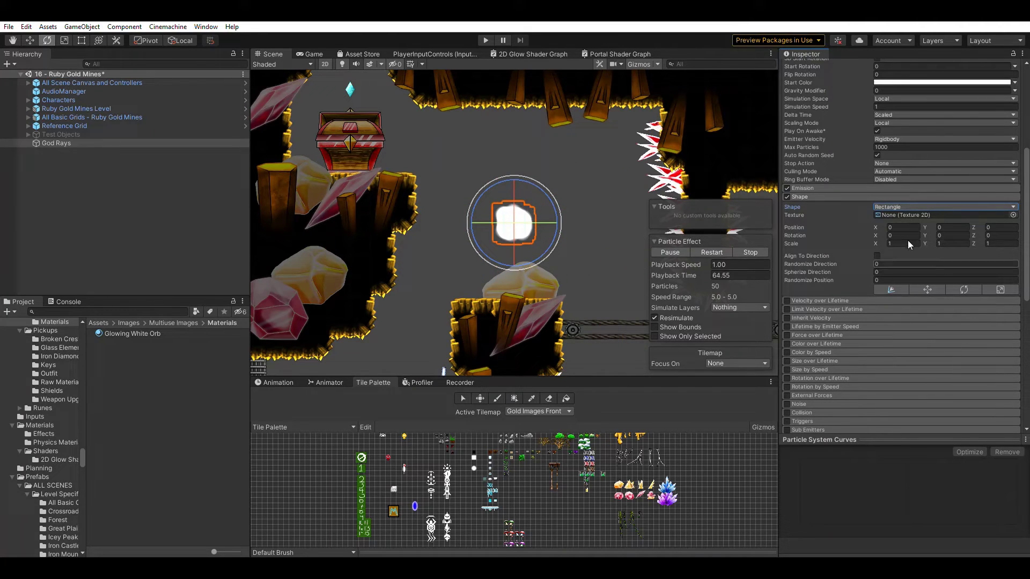
pyautogui.write('90')
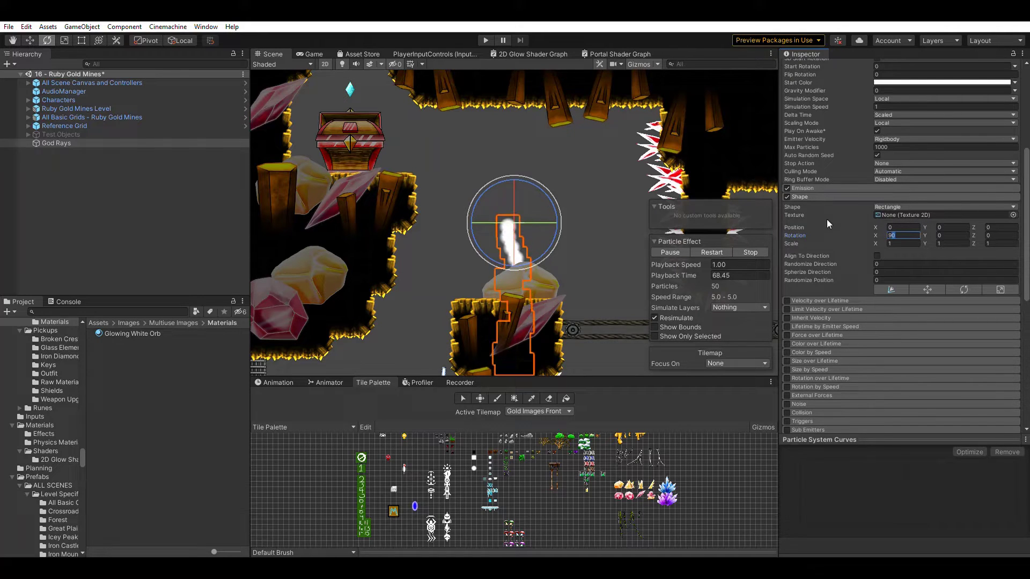
pyautogui.press('BackSpace')
pyautogui.press('BackSpace')
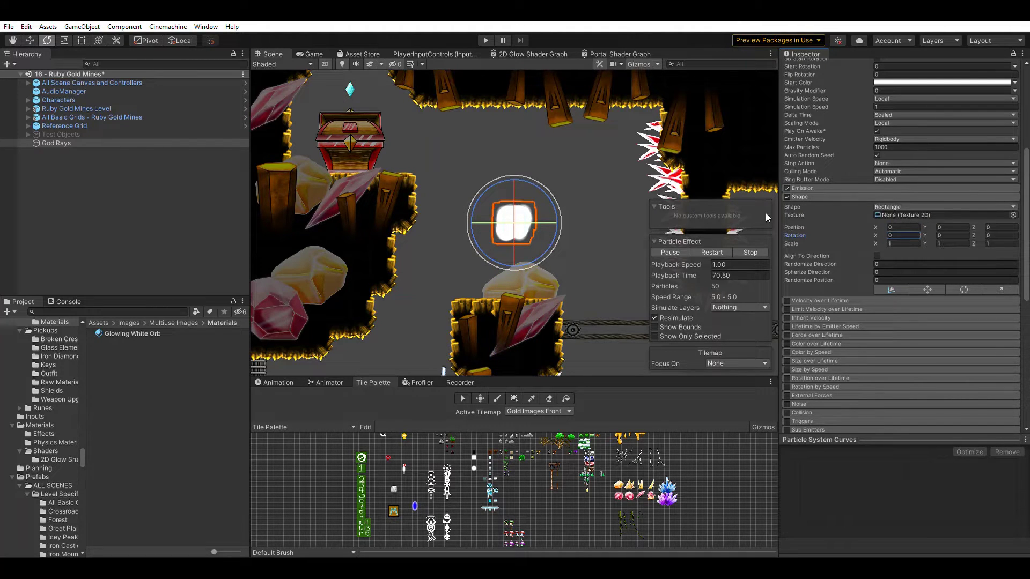
pyautogui.scroll(5, 494, 224)
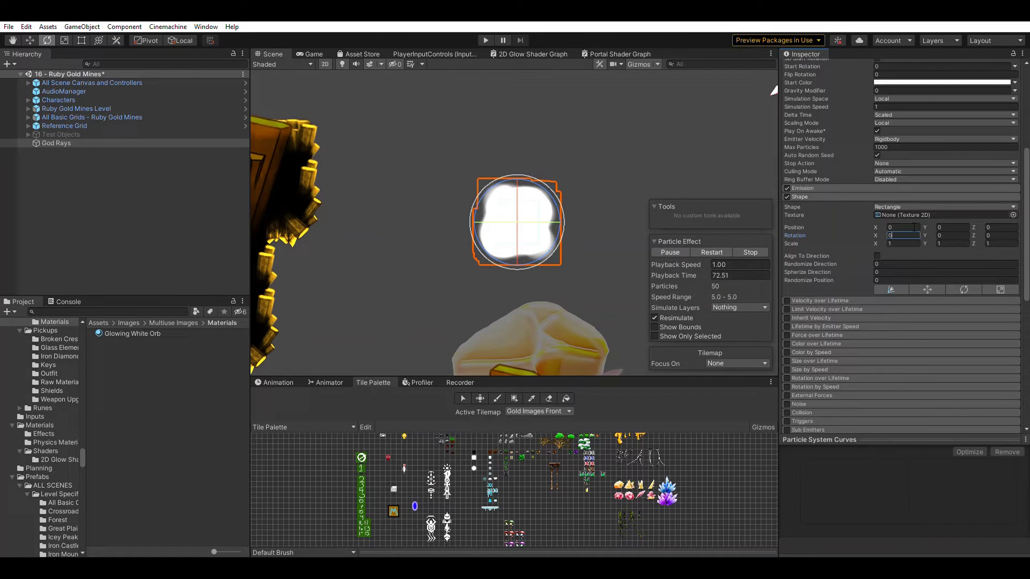
pyautogui.write('0')
# - Scale the rectangle emitter to 5 × 5
pyautogui.click(899, 243)
pyautogui.write('5')
pyautogui.click(965, 243)
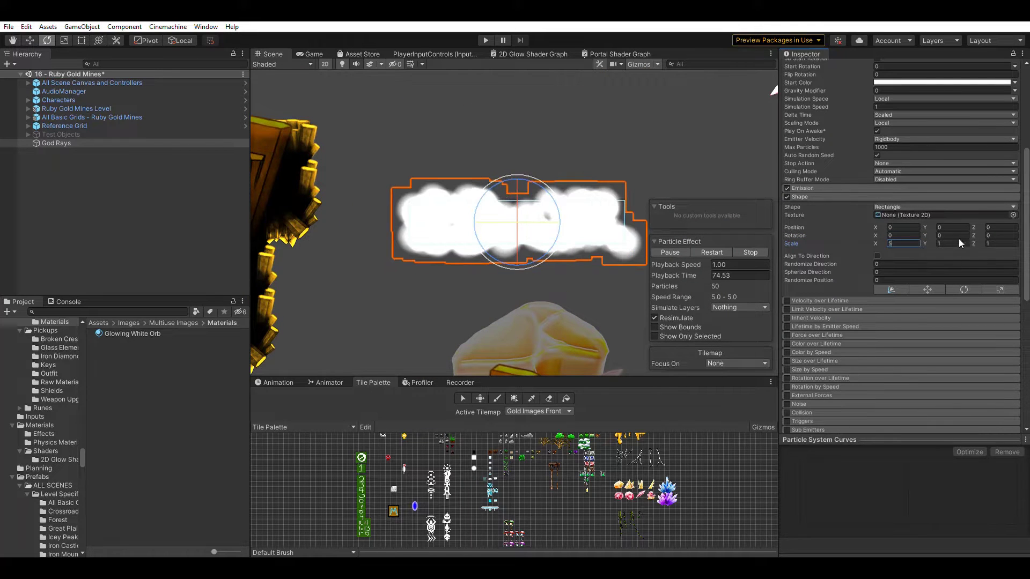
pyautogui.write('5')
# - Leave Align To Direction unchecked in the Shape module
pyautogui.scroll(-5, 577, 238)
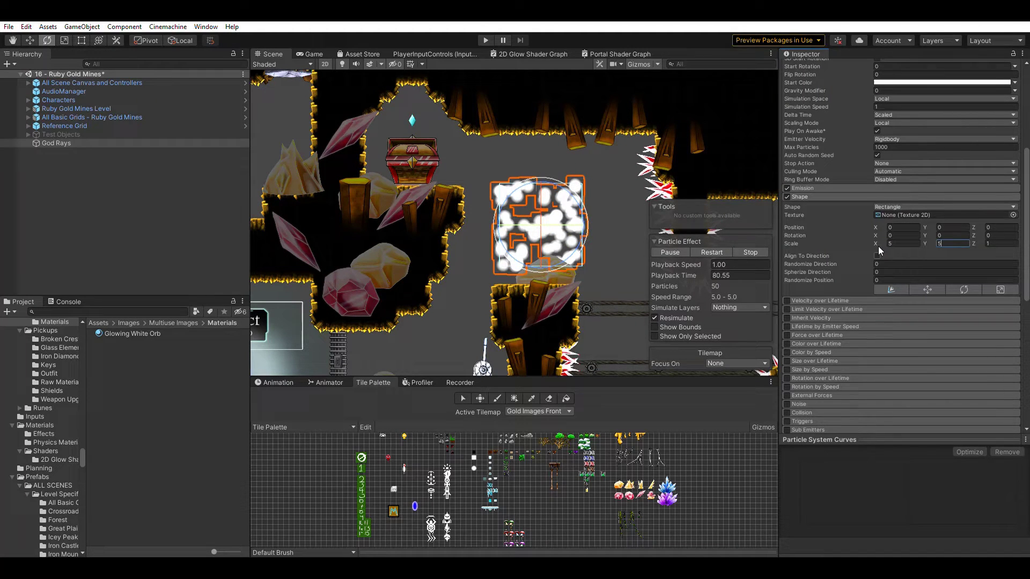
pyautogui.click(877, 256)
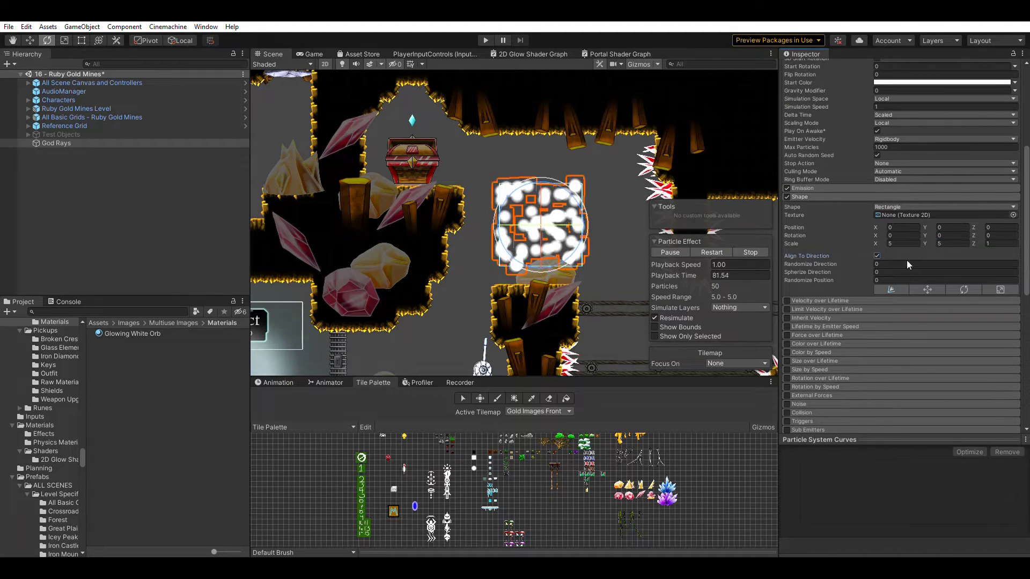
pyautogui.click(877, 256)
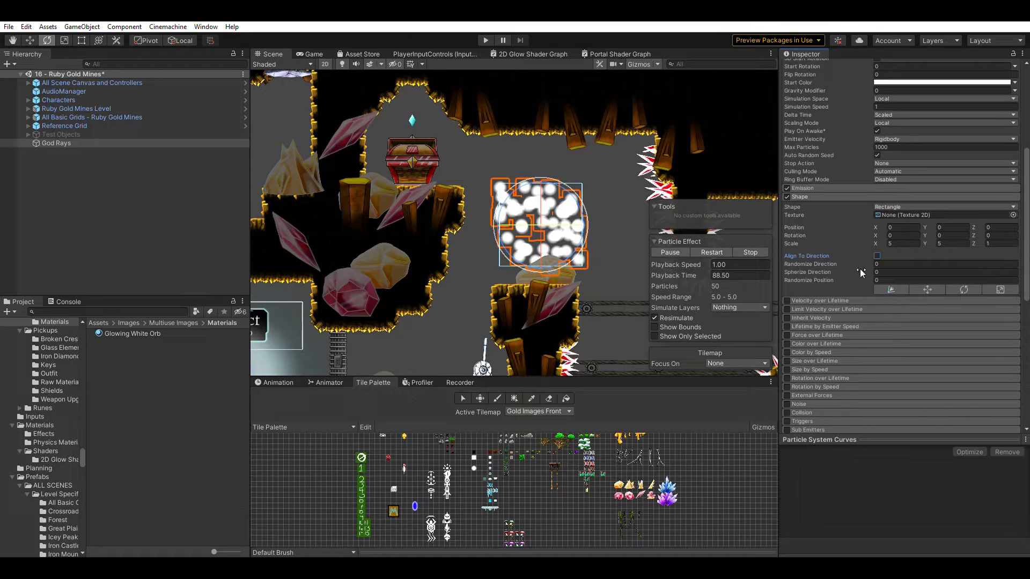
pyautogui.scroll(-5, 851, 310)
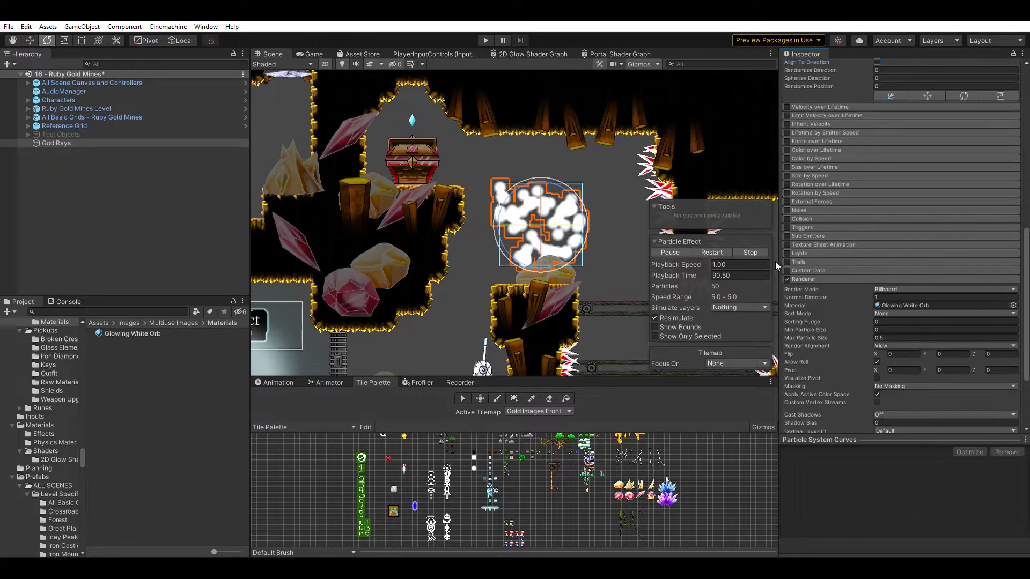
pyautogui.scroll(10, 848, 325)
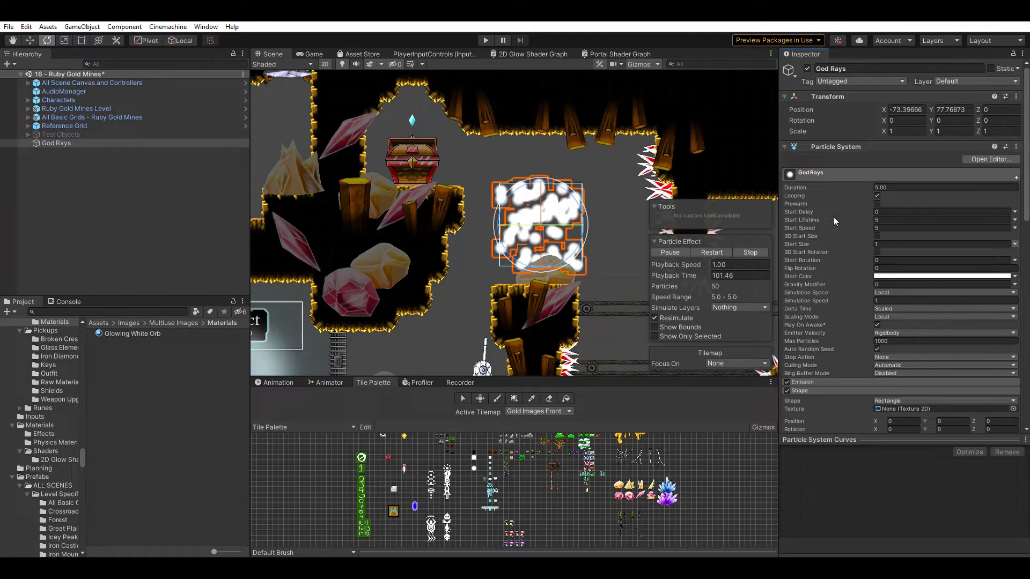
# - Enable 3D Start Size with X ranging 35 to 45 and Y at 0.5
pyautogui.click(877, 236)
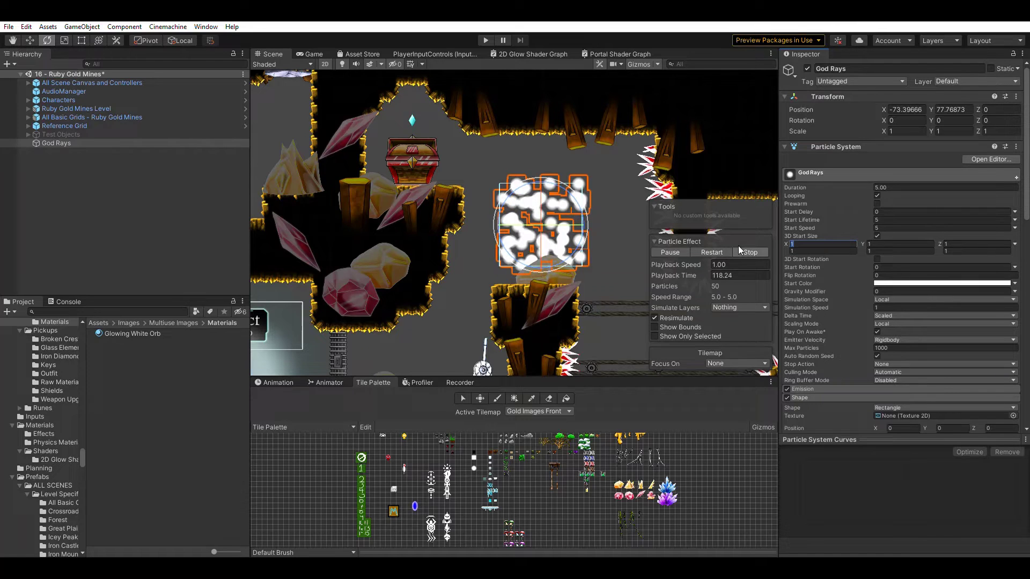
pyautogui.write('35')
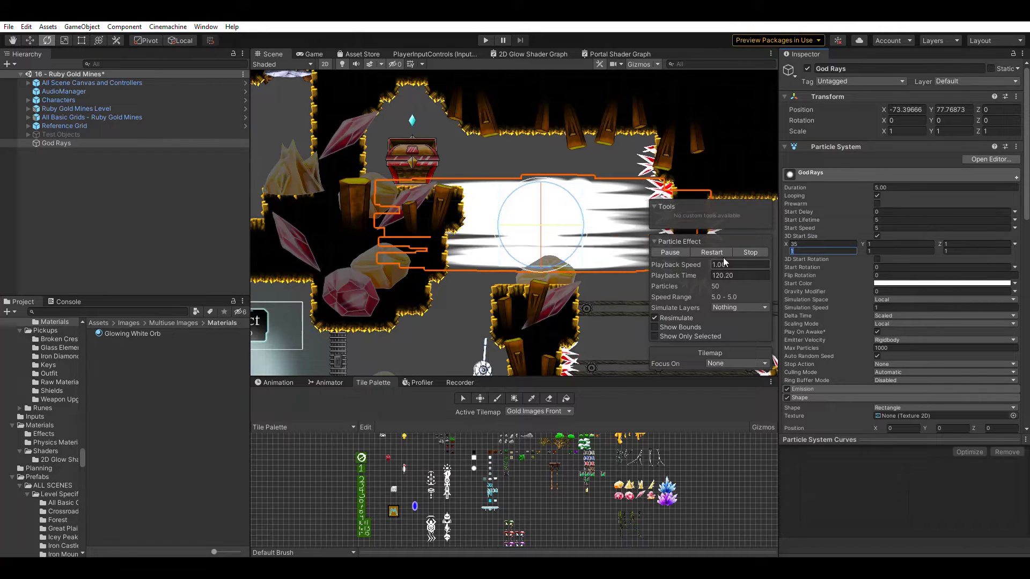
pyautogui.write('45')
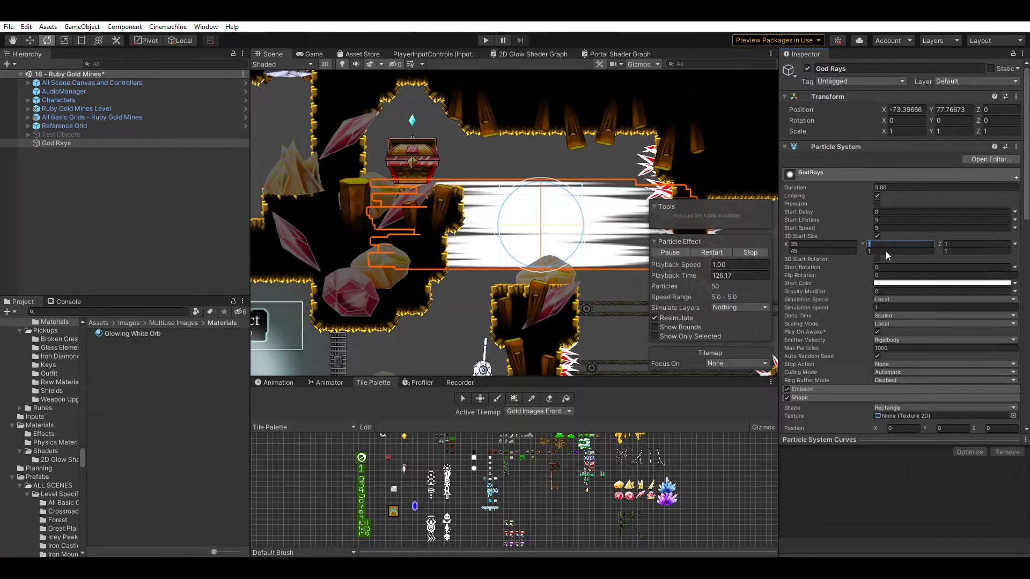
pyautogui.write('0.5')
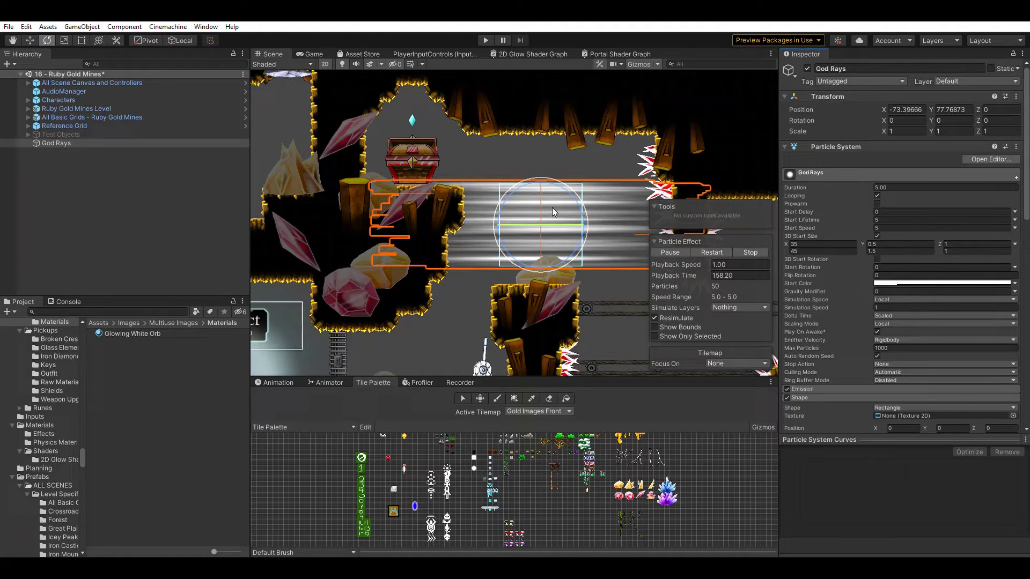
# - Scroll the Inspector down to the lower Particle System modules
pyautogui.scroll(-10, 867, 400)
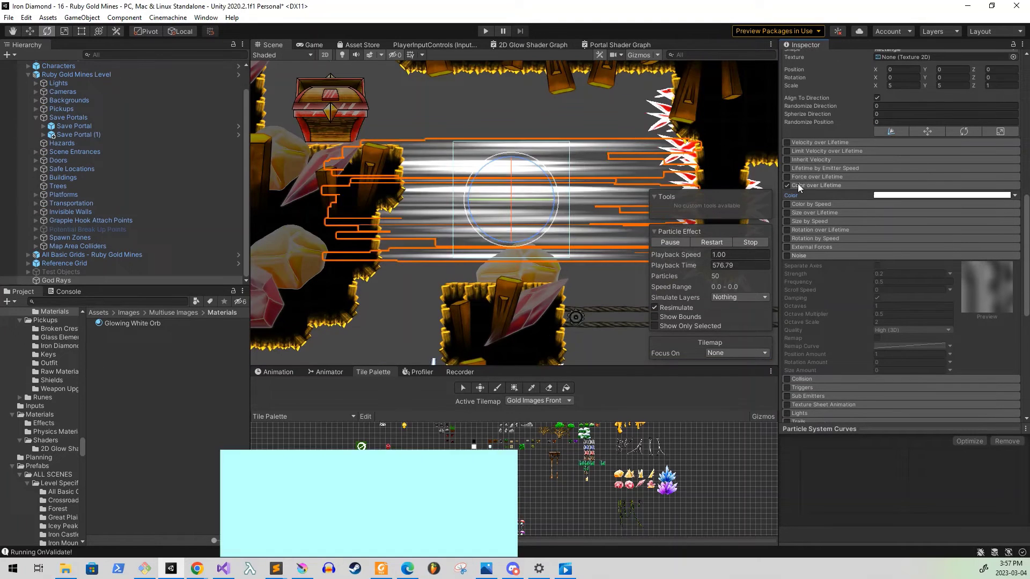
# - Enable Color over Lifetime and set the gradient's start and end alpha keys to 0
pyautogui.click(787, 186)
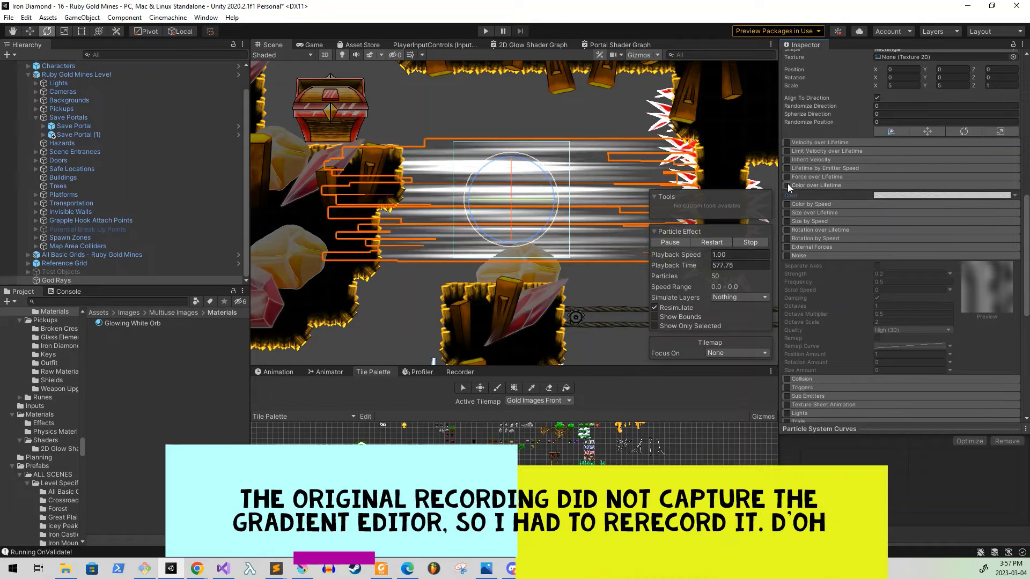
pyautogui.click(918, 194)
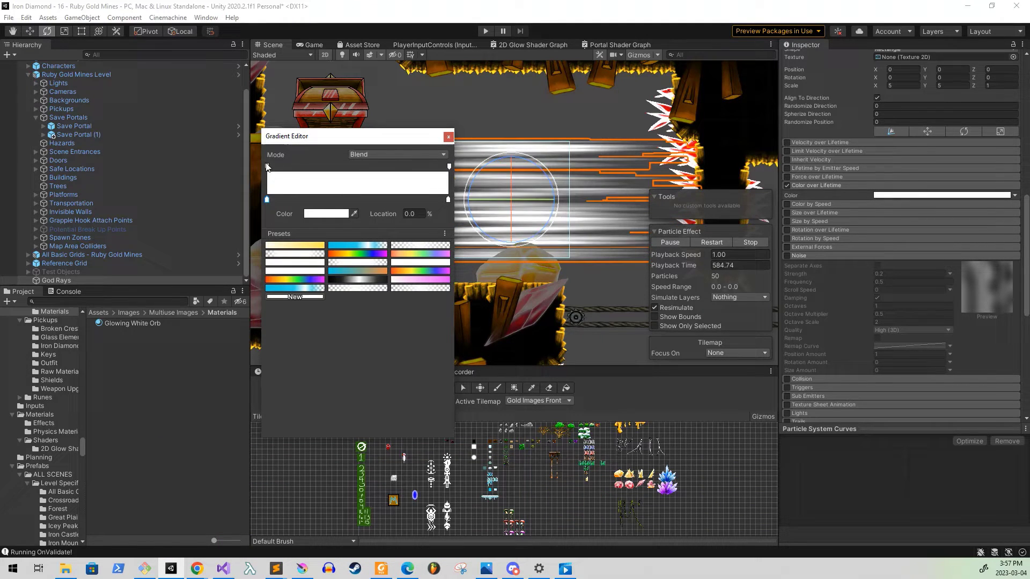
pyautogui.click(450, 166)
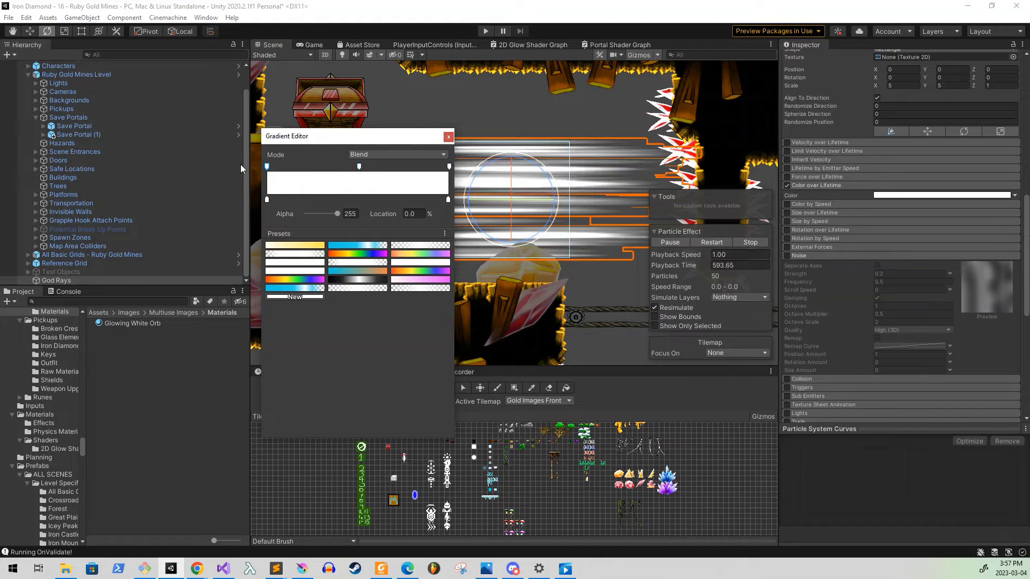
pyautogui.click(267, 167)
pyautogui.moveTo(336, 213); pyautogui.dragTo(295, 212)
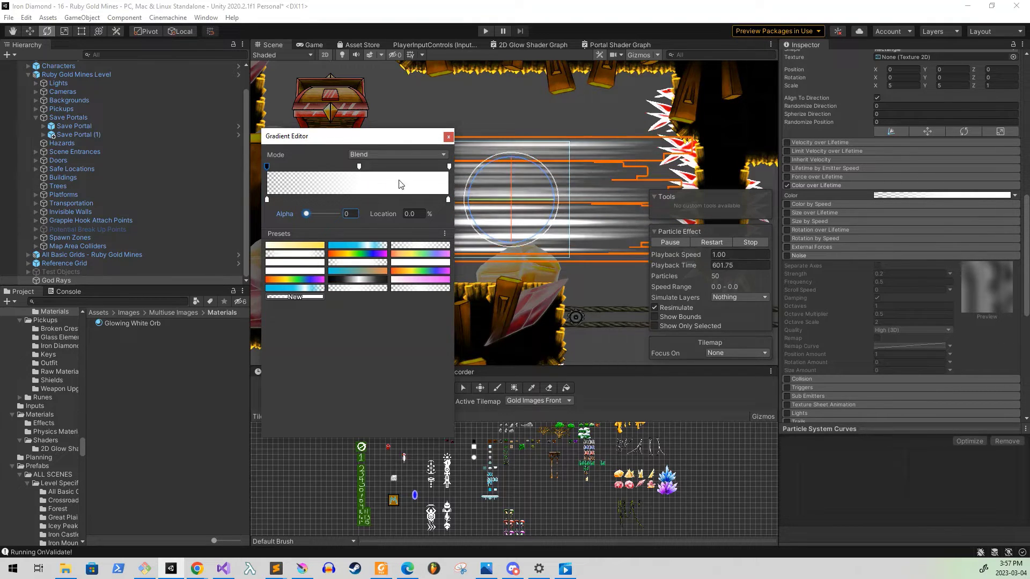
pyautogui.click(449, 167)
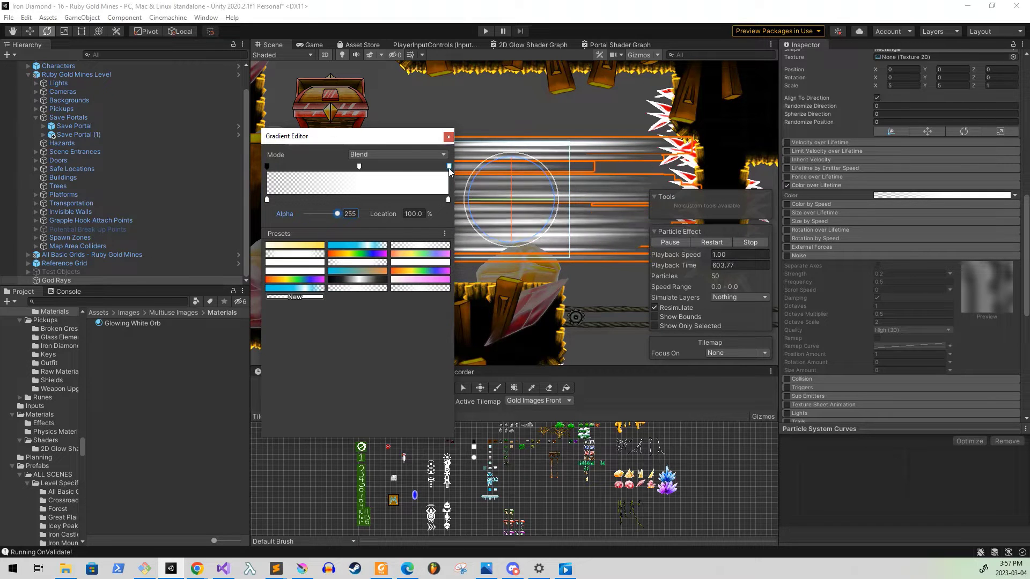
pyautogui.moveTo(338, 215); pyautogui.dragTo(281, 213)
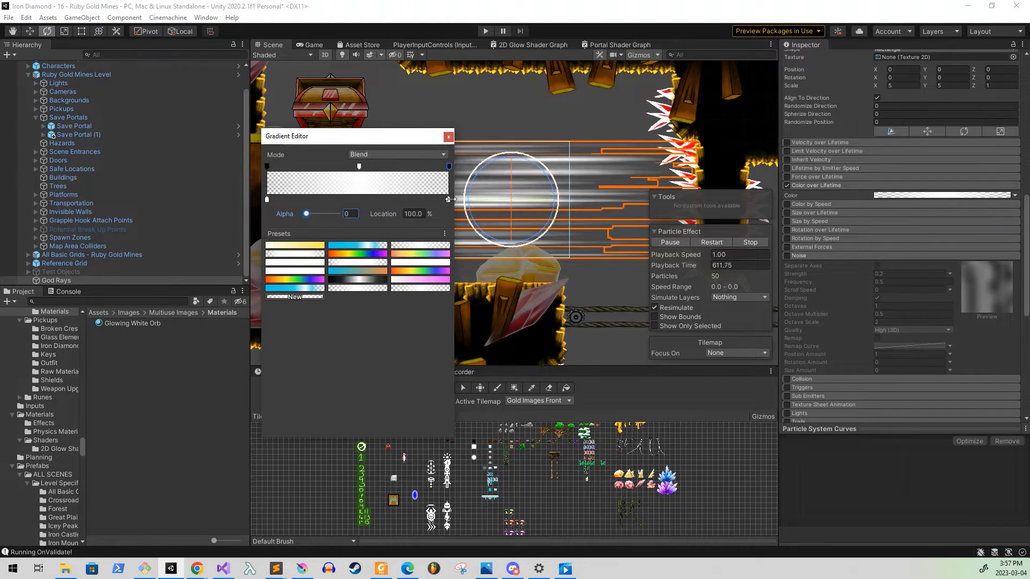
pyautogui.click(449, 138)
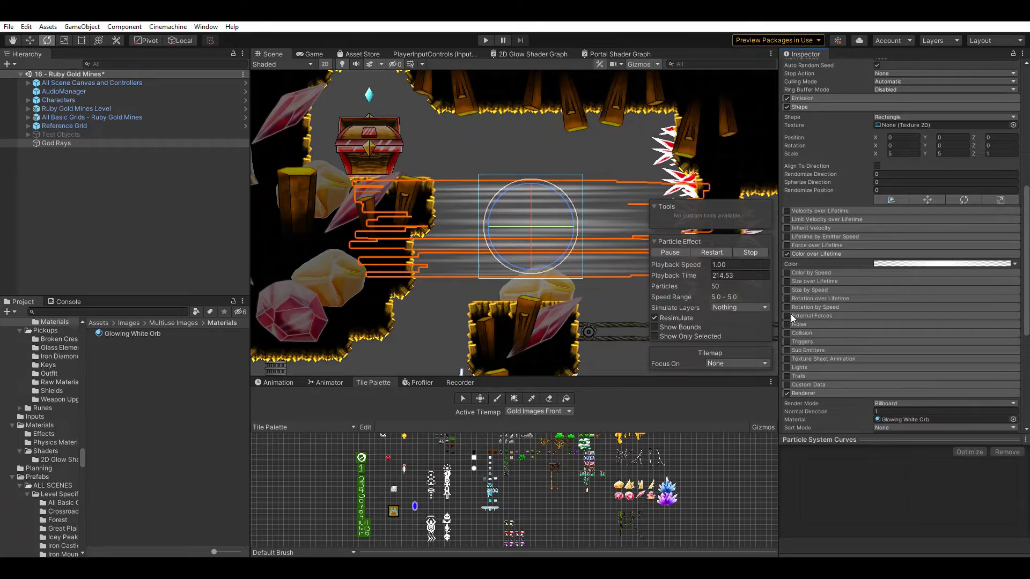
# - Enable and expand the Noise module with Strength set to 0.2
pyautogui.scroll(10, 837, 313)
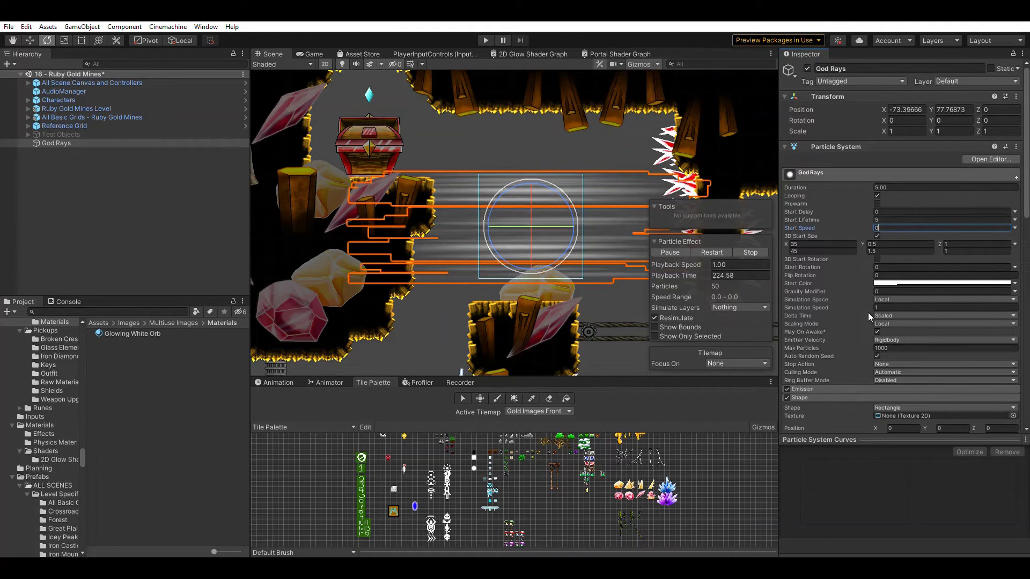
pyautogui.scroll(-5, 869, 313)
pyautogui.scroll(-4, 835, 300)
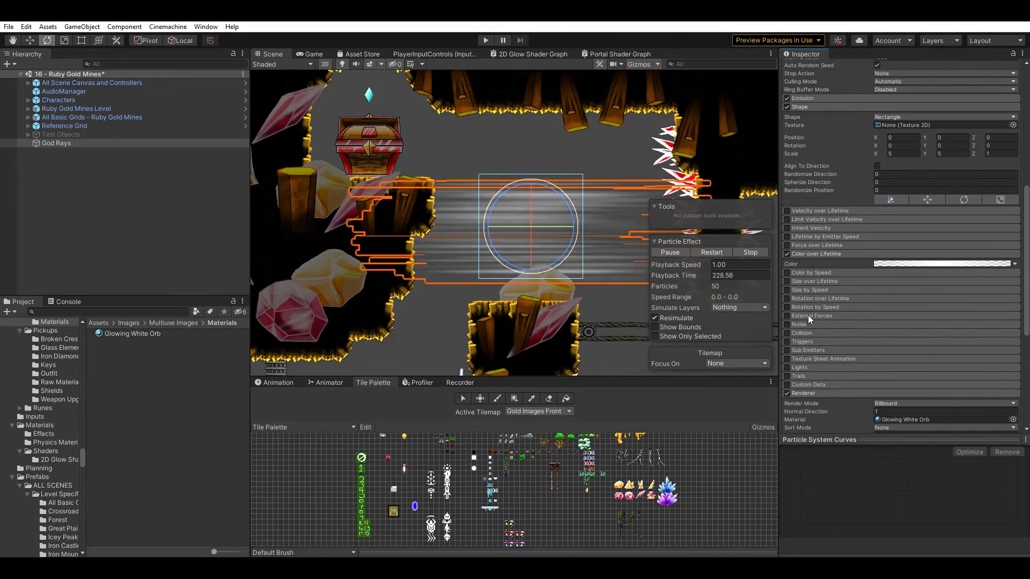
pyautogui.click(787, 324)
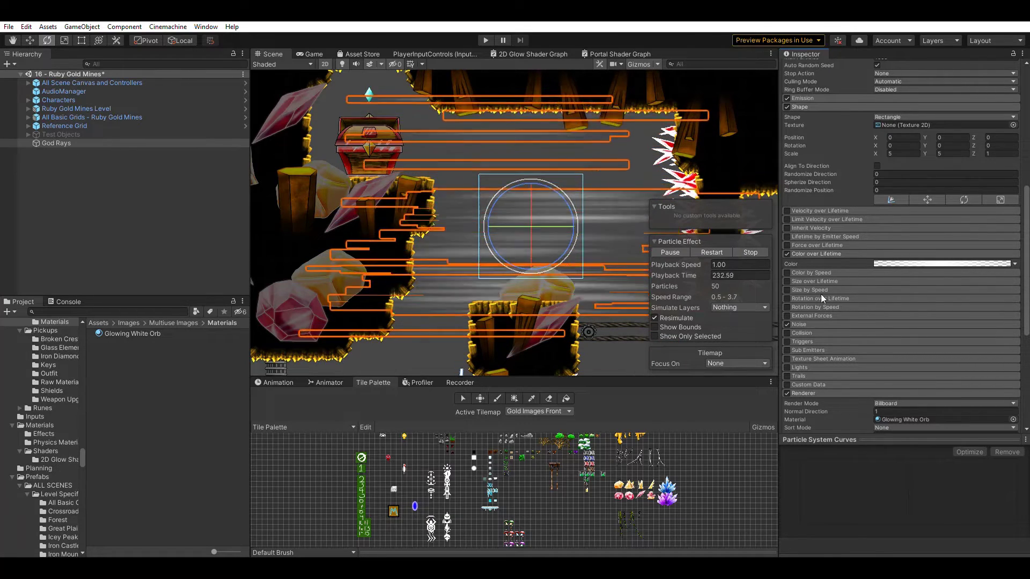
pyautogui.click(811, 324)
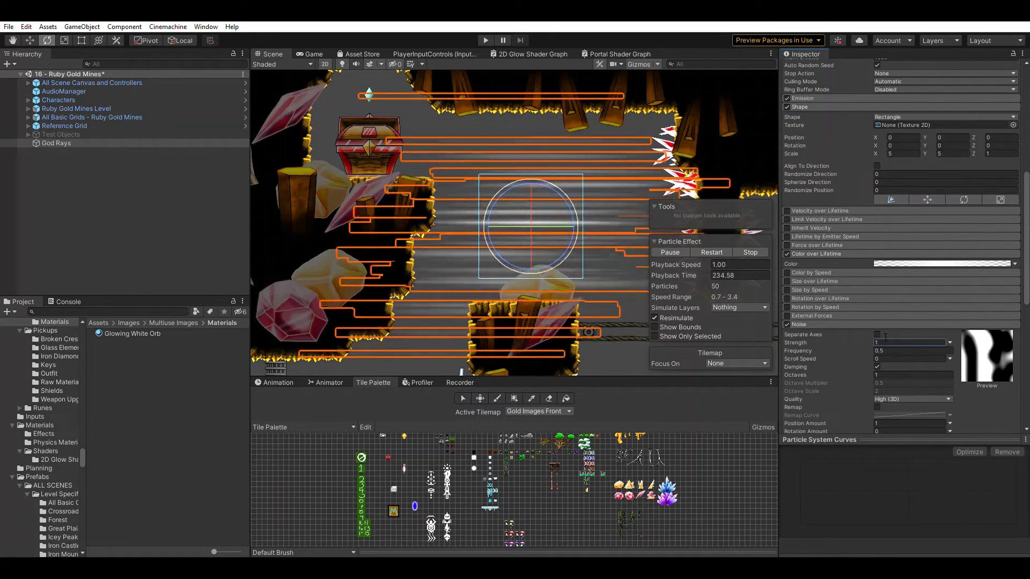
pyautogui.write('02')
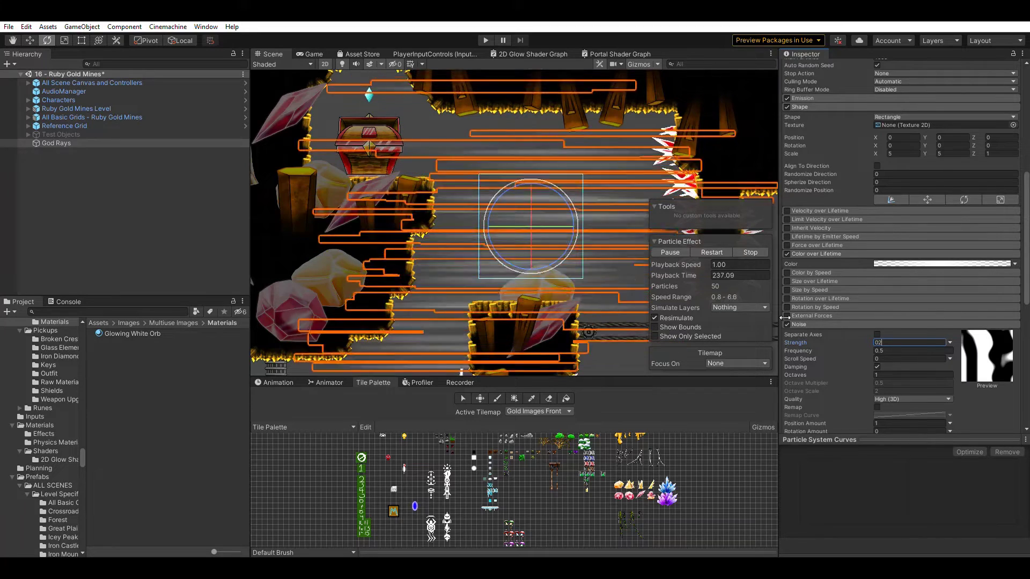
pyautogui.press('Return')
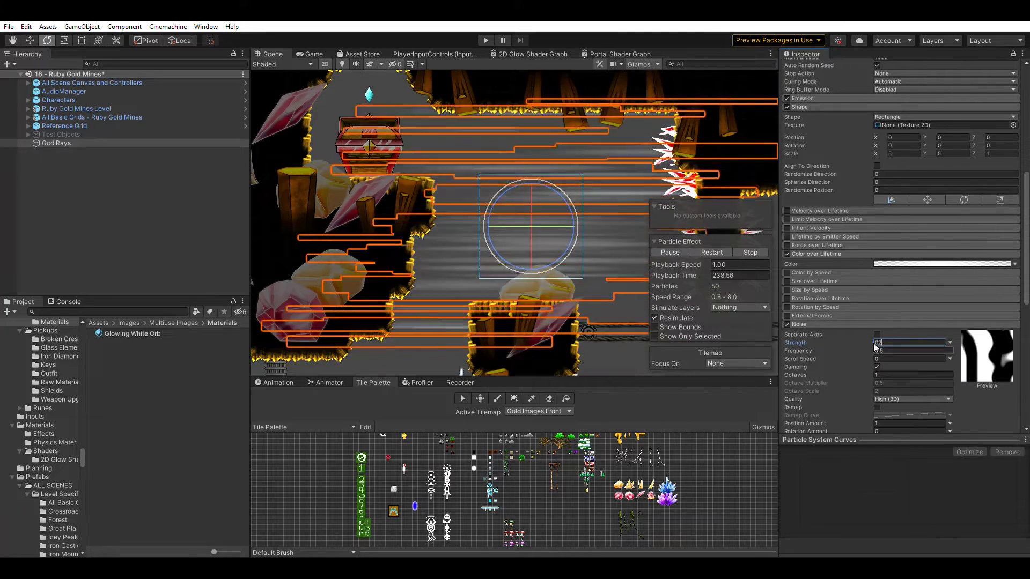
pyautogui.write('0.')
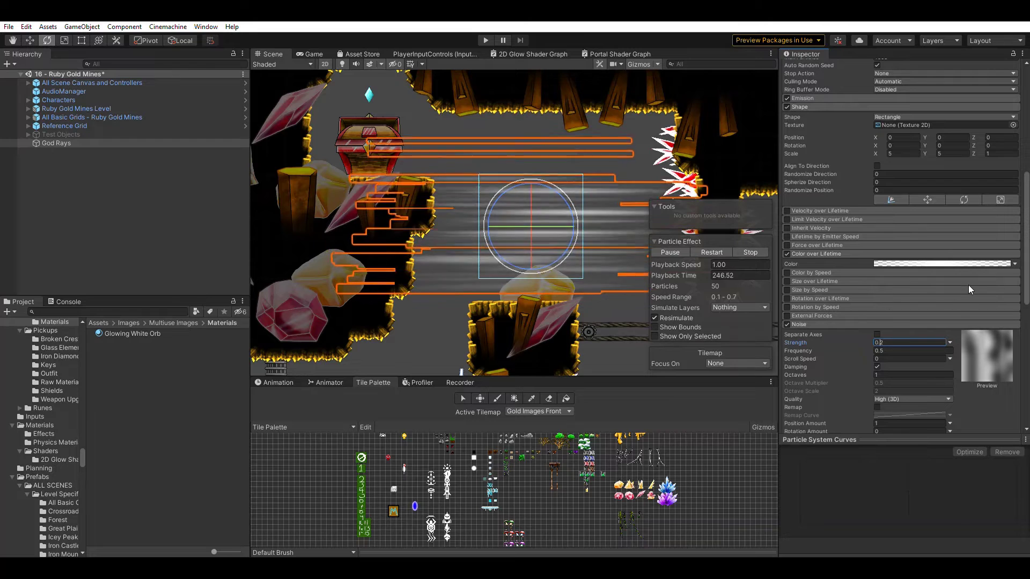
pyautogui.scroll(10, 969, 289)
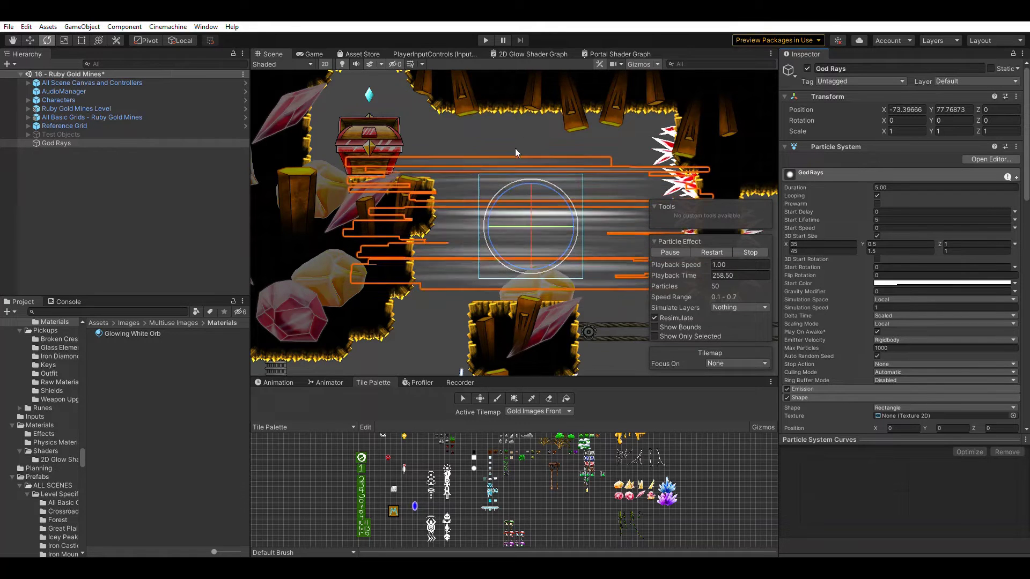
# - Tick Align To Direction and rotate the emitter to about -64° on Z for diagonal rays
pyautogui.moveTo(508, 185); pyautogui.dragTo(574, 160)
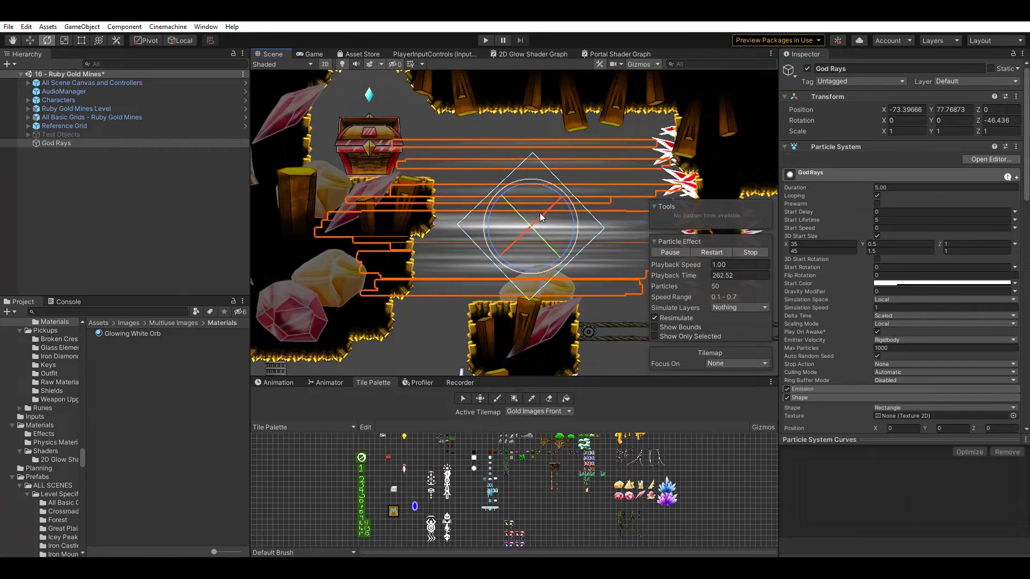
pyautogui.scroll(-6, 837, 285)
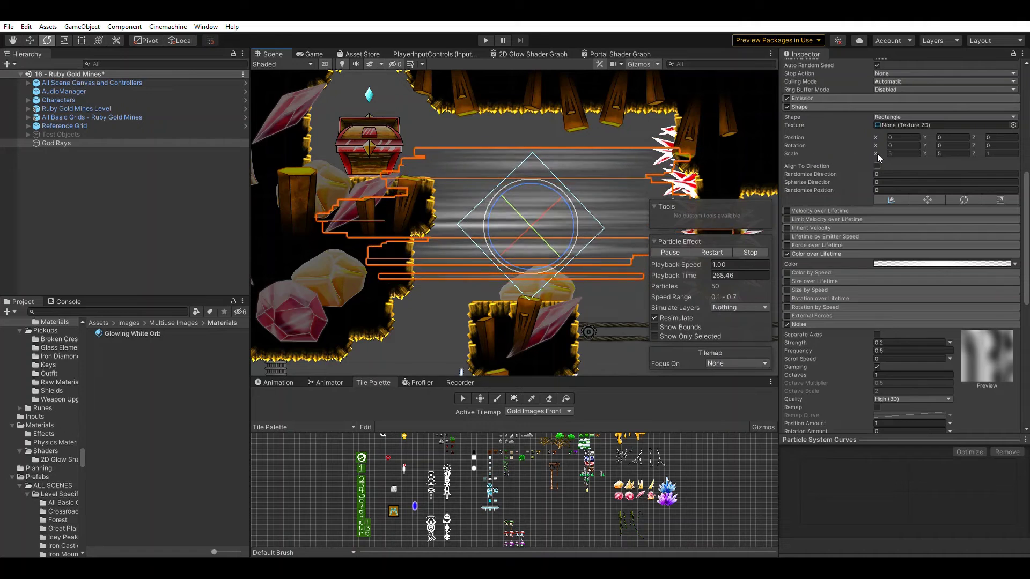
pyautogui.click(877, 165)
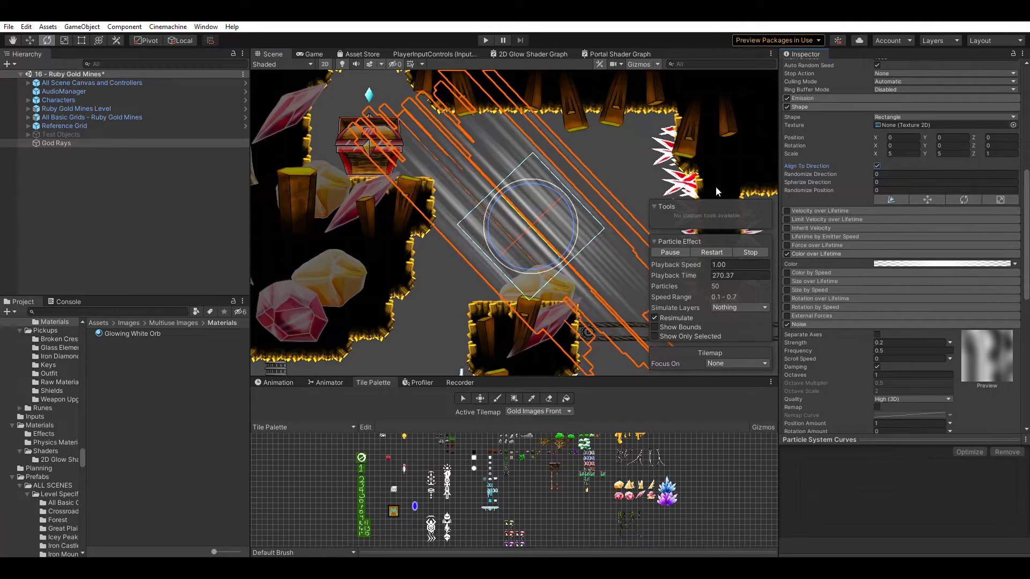
pyautogui.moveTo(518, 175)
pyautogui.mouseDown()
pyautogui.moveTo(548, 159)
pyautogui.moveTo(523, 161)
pyautogui.mouseUp()
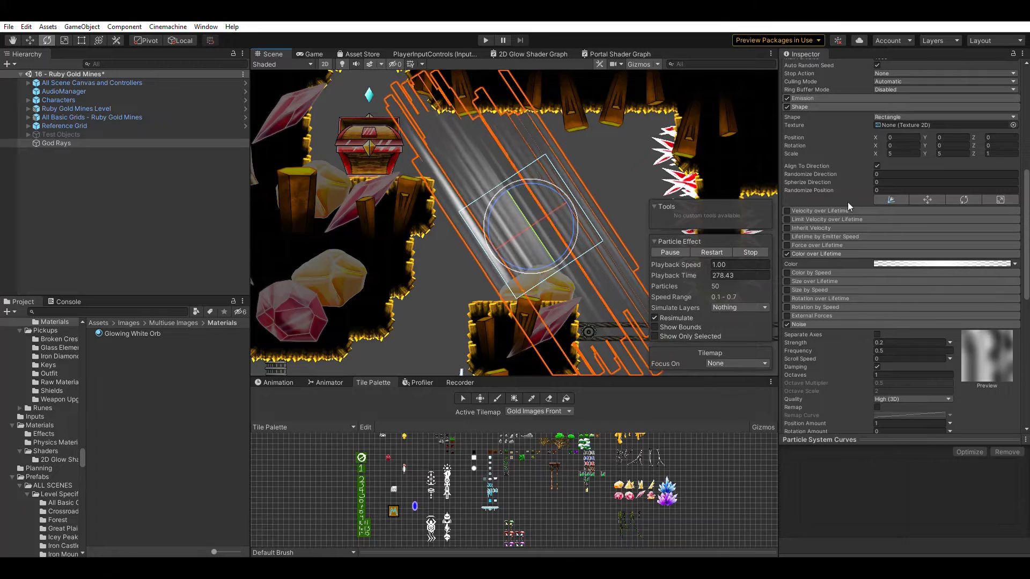
pyautogui.scroll(10, 929, 213)
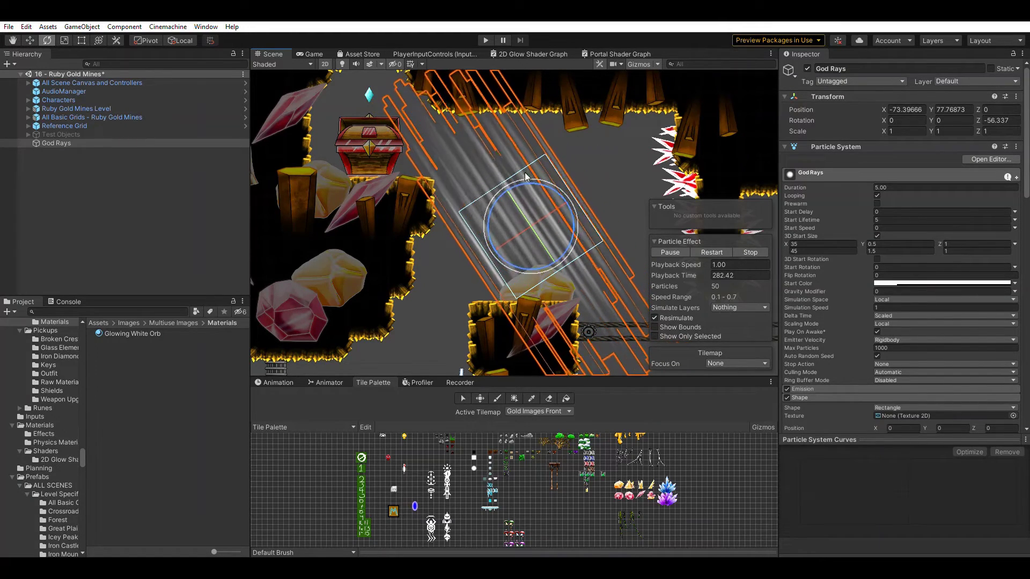
pyautogui.moveTo(519, 177)
pyautogui.mouseDown()
pyautogui.moveTo(616, 183)
pyautogui.moveTo(511, 164)
pyautogui.moveTo(446, 192)
pyautogui.moveTo(425, 307)
pyautogui.moveTo(480, 354)
pyautogui.moveTo(370, 295)
pyautogui.moveTo(440, 225)
pyautogui.moveTo(529, 174)
pyautogui.mouseUp()
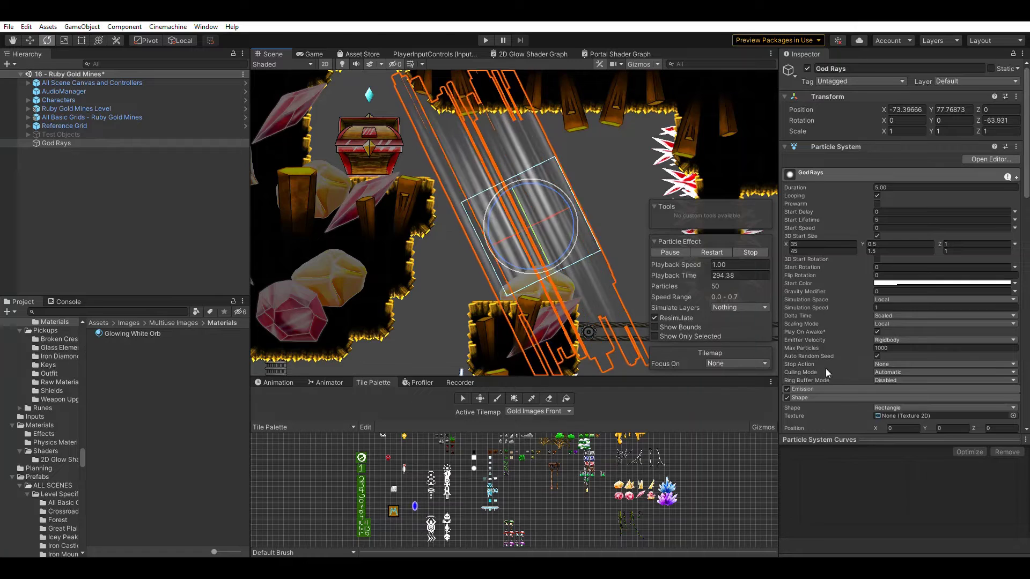
# - Set the Shape module's Scale X and Y to 12 × 12
pyautogui.scroll(-5, 863, 382)
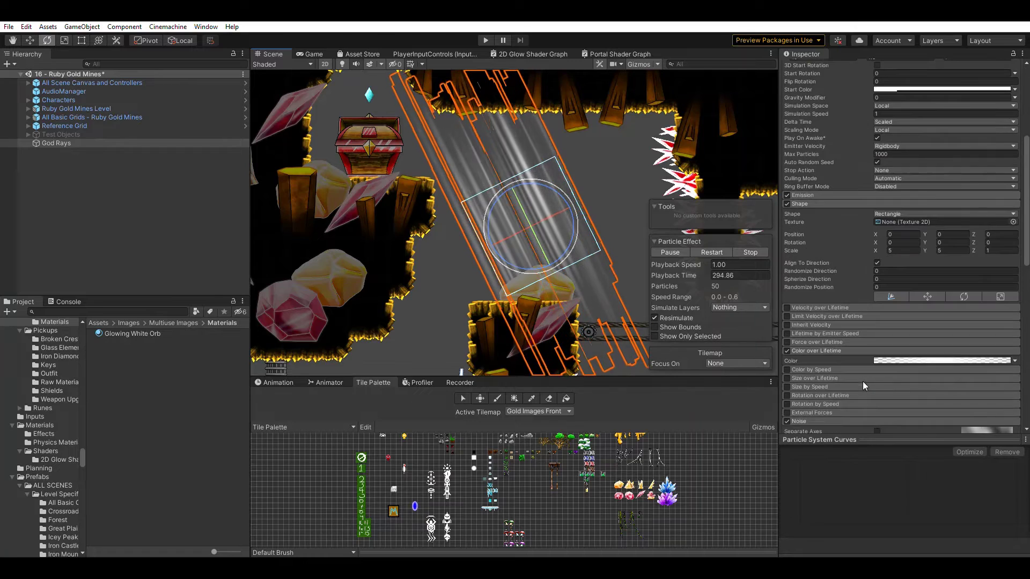
pyautogui.click(907, 250)
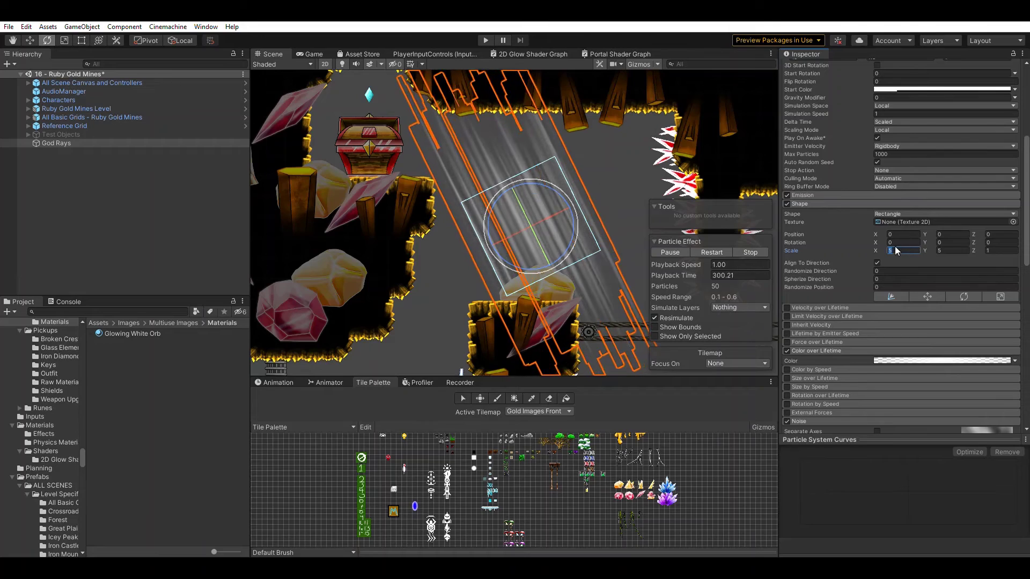
pyautogui.write('12')
pyautogui.press('Tab')
pyautogui.write('12')
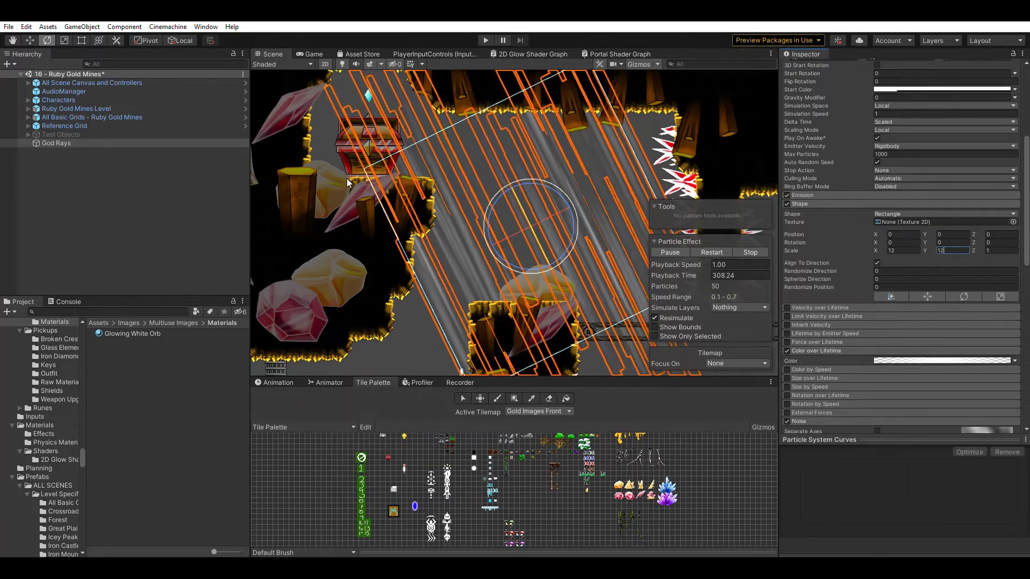
pyautogui.scroll(-5, 514, 197)
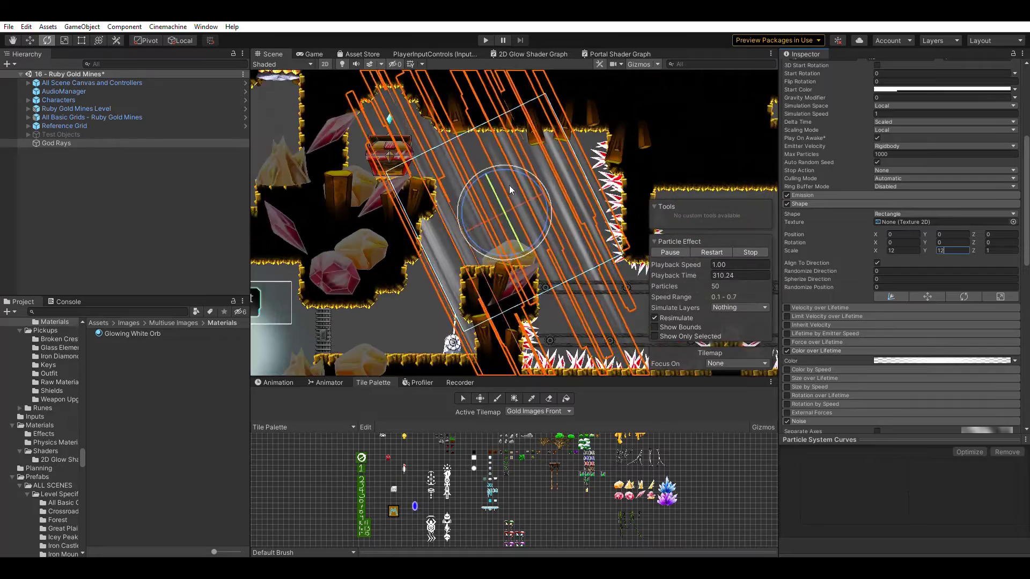
pyautogui.scroll(-3, 513, 198)
pyautogui.scroll(8, 538, 187)
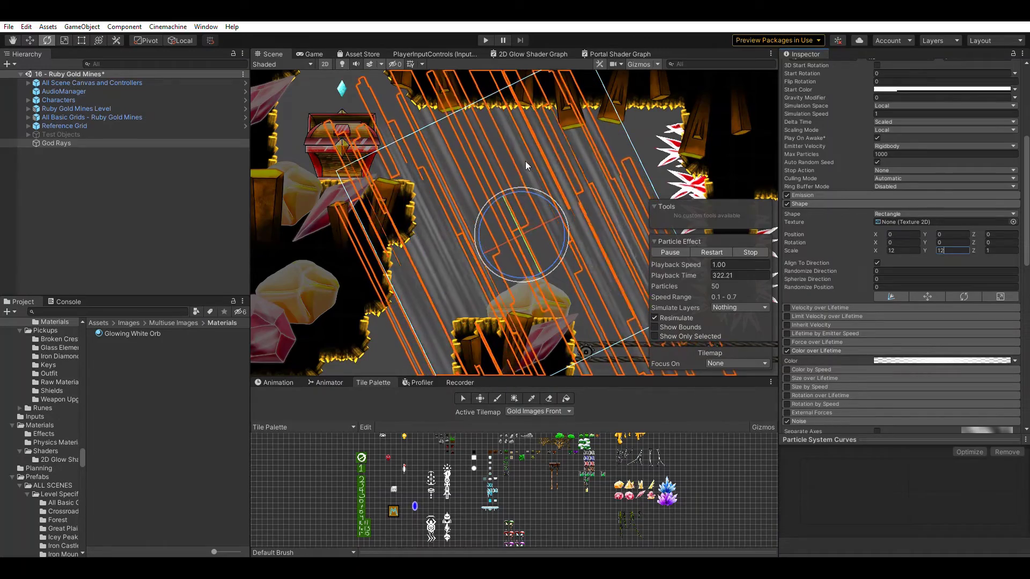
pyautogui.scroll(-1, 537, 161)
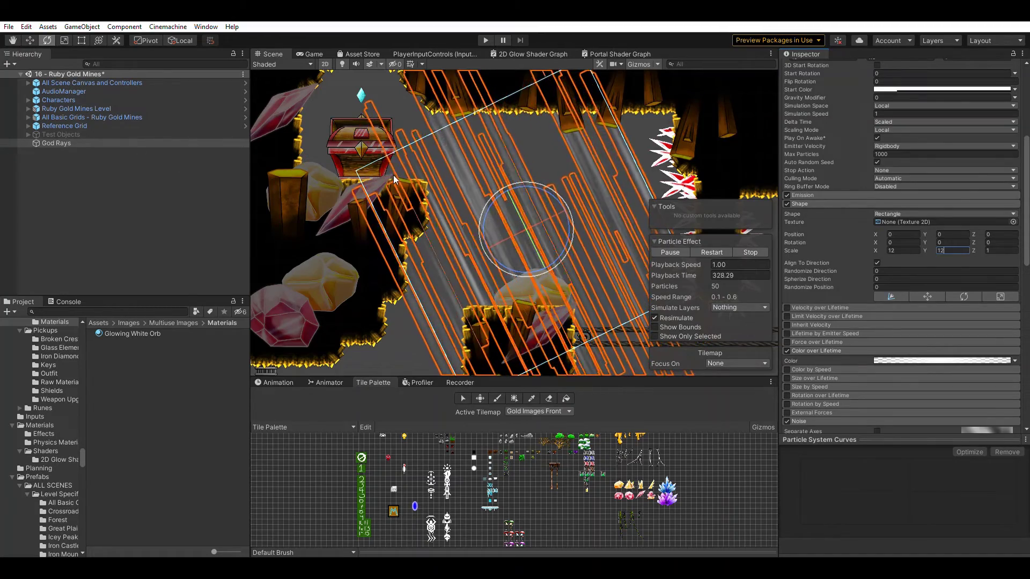
pyautogui.scroll(-1, 338, 182)
pyautogui.scroll(2, 430, 191)
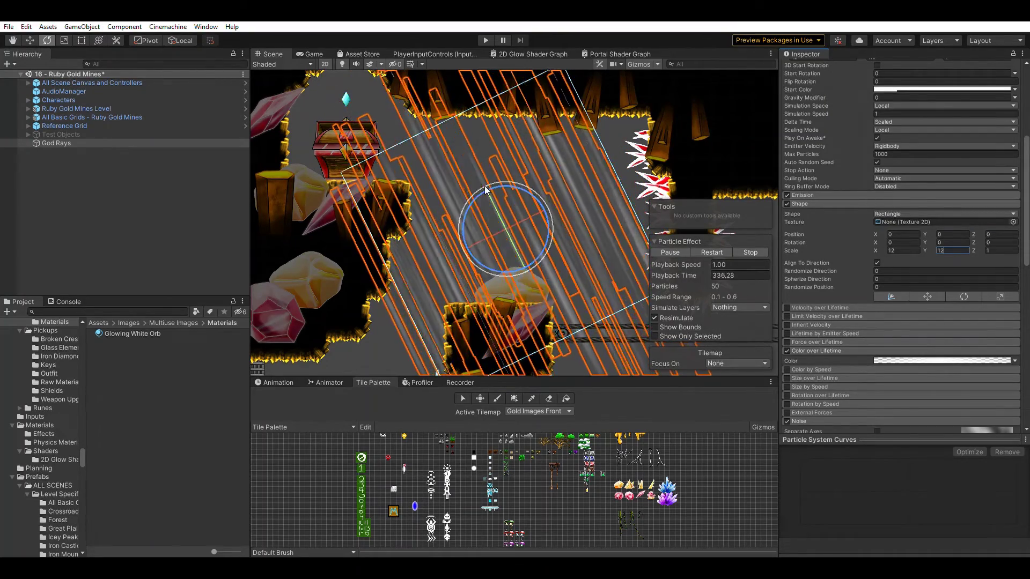
pyautogui.scroll(5, 902, 289)
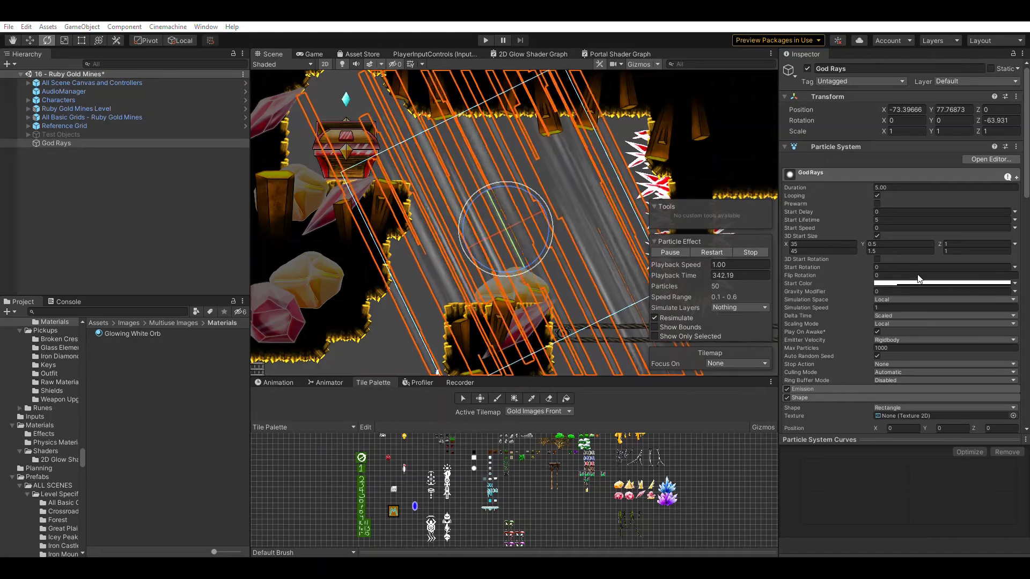
# - Switch the God Rays Start Color to Random Between Two Colors, warm orange and white
pyautogui.hotkey('ctrl', 'z')
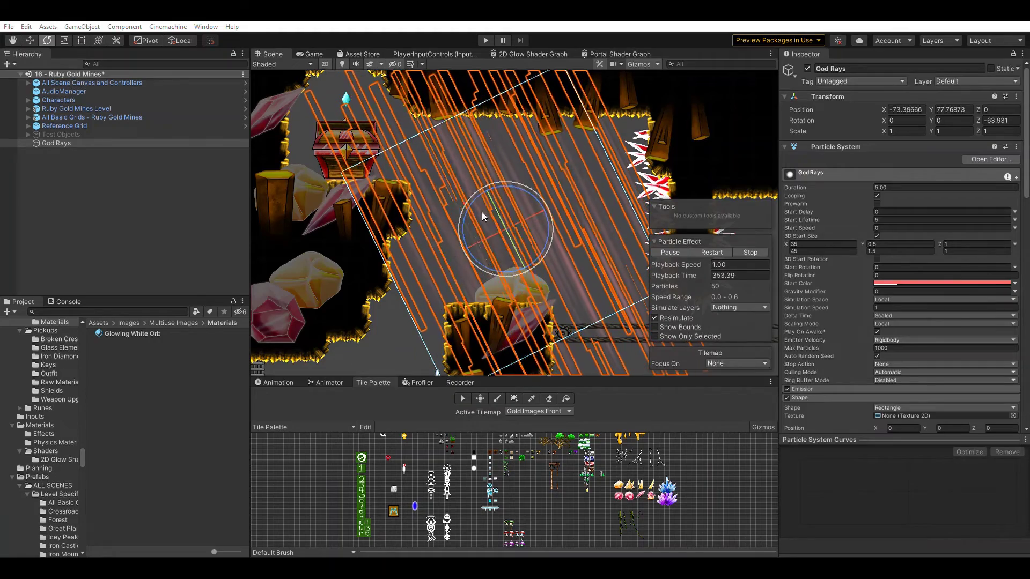
pyautogui.scroll(2, 526, 198)
pyautogui.scroll(2, 528, 198)
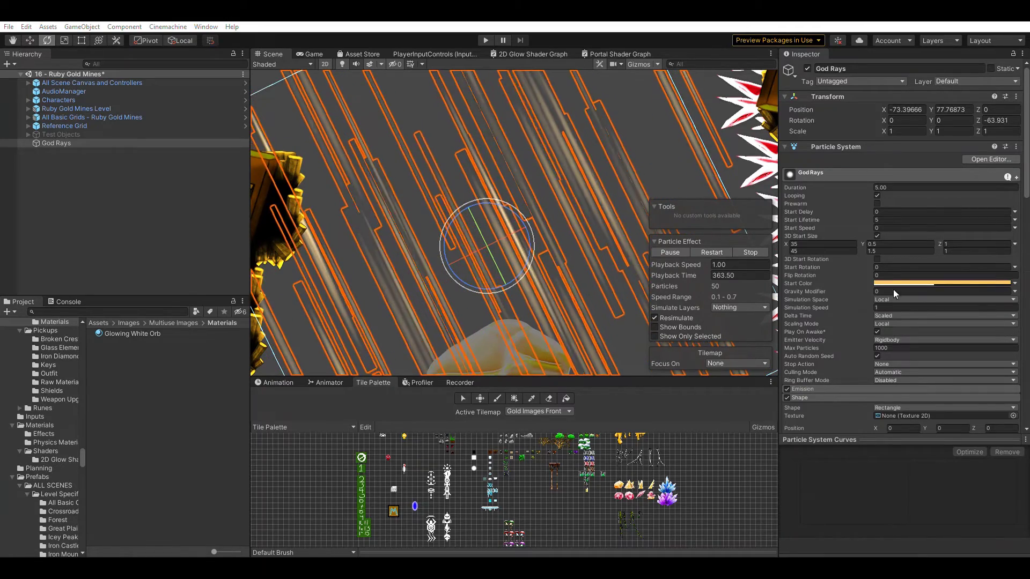
pyautogui.scroll(-2, 563, 150)
pyautogui.scroll(-1, 563, 149)
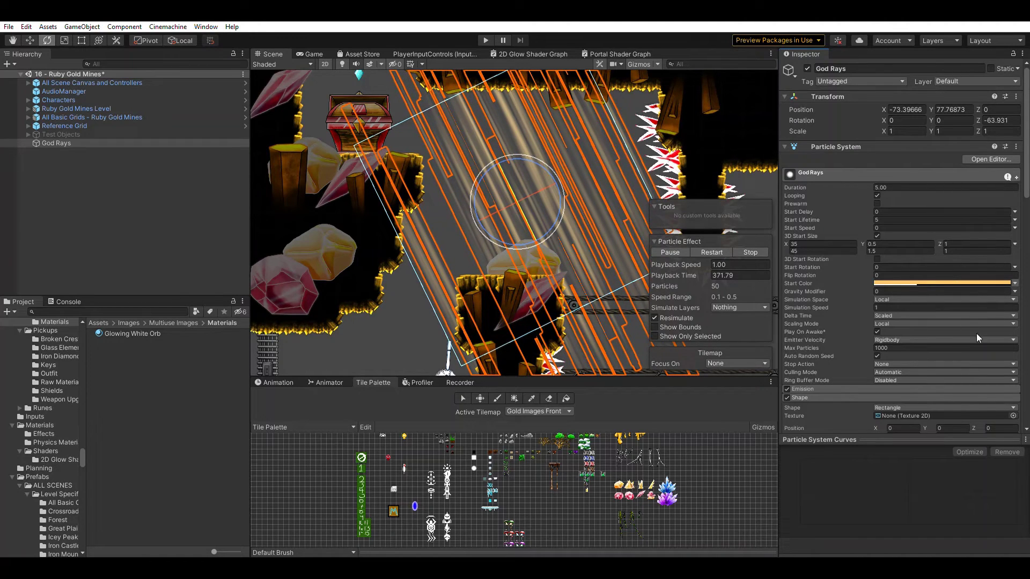
pyautogui.click(996, 303)
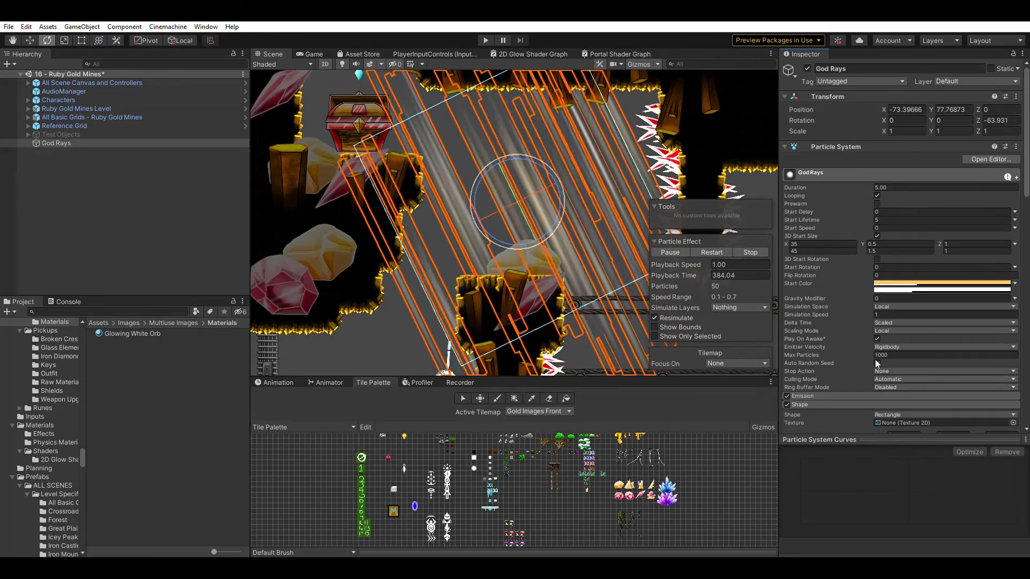
# - Expand the Emission module to show Rate over Time 10 and no bursts
pyautogui.scroll(-3, 875, 360)
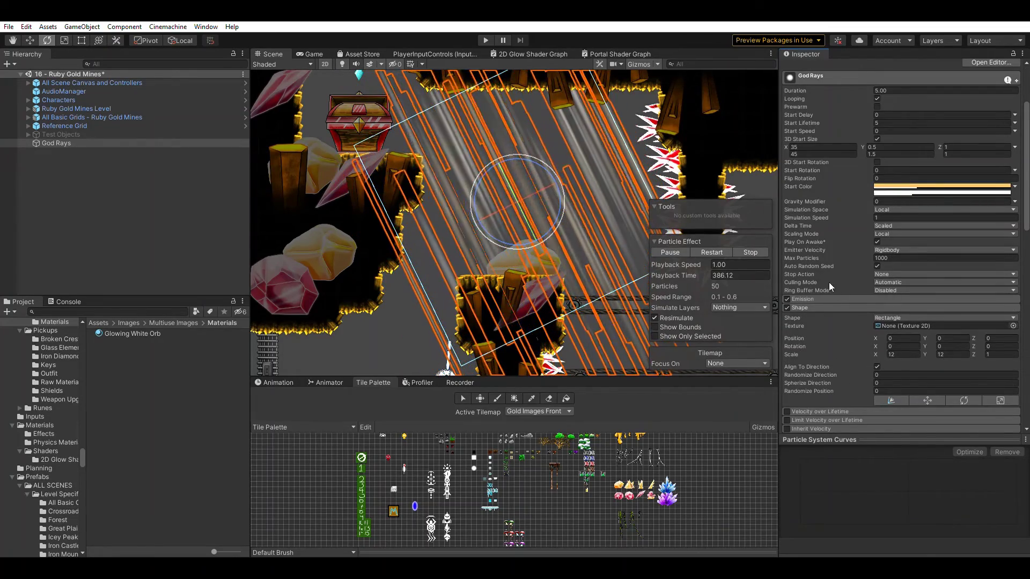
pyautogui.click(878, 299)
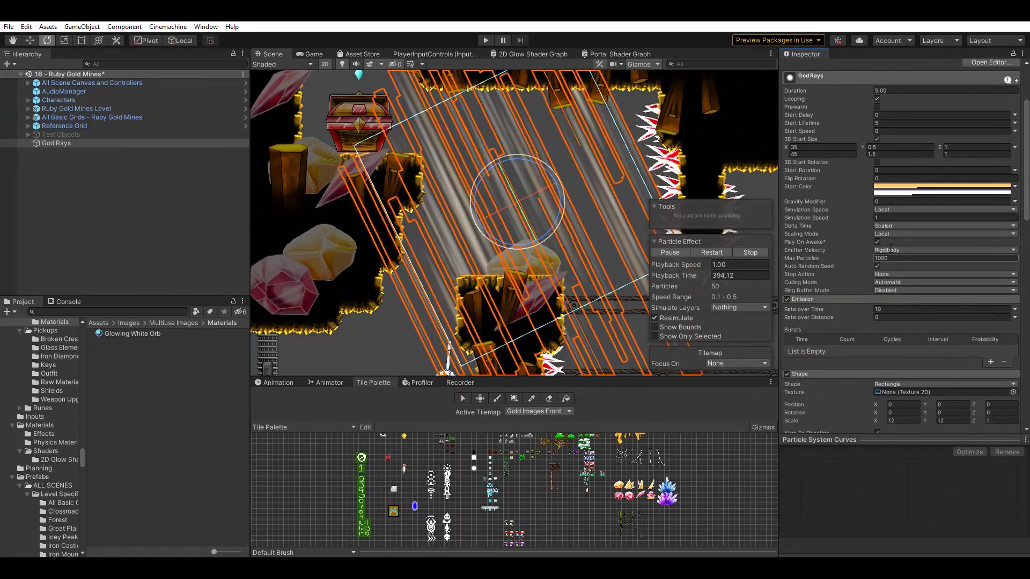
pyautogui.scroll(-1, 507, 232)
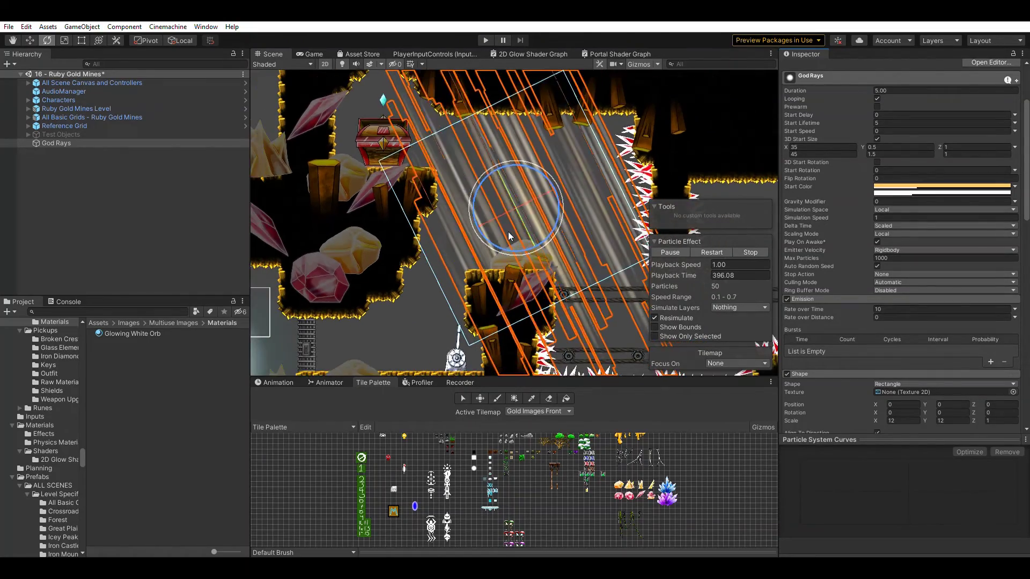
pyautogui.scroll(-1, 505, 231)
pyautogui.scroll(3, 519, 204)
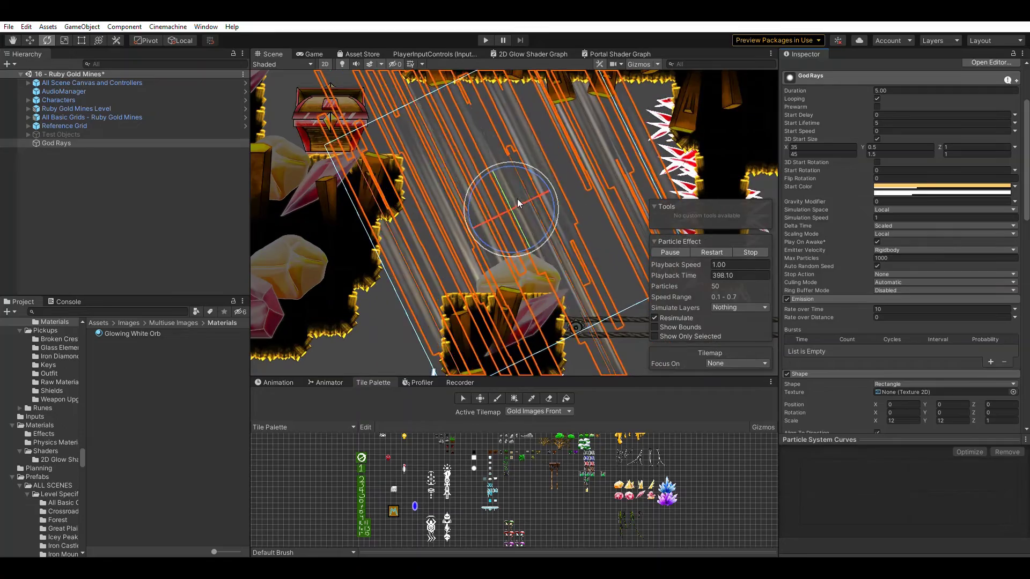